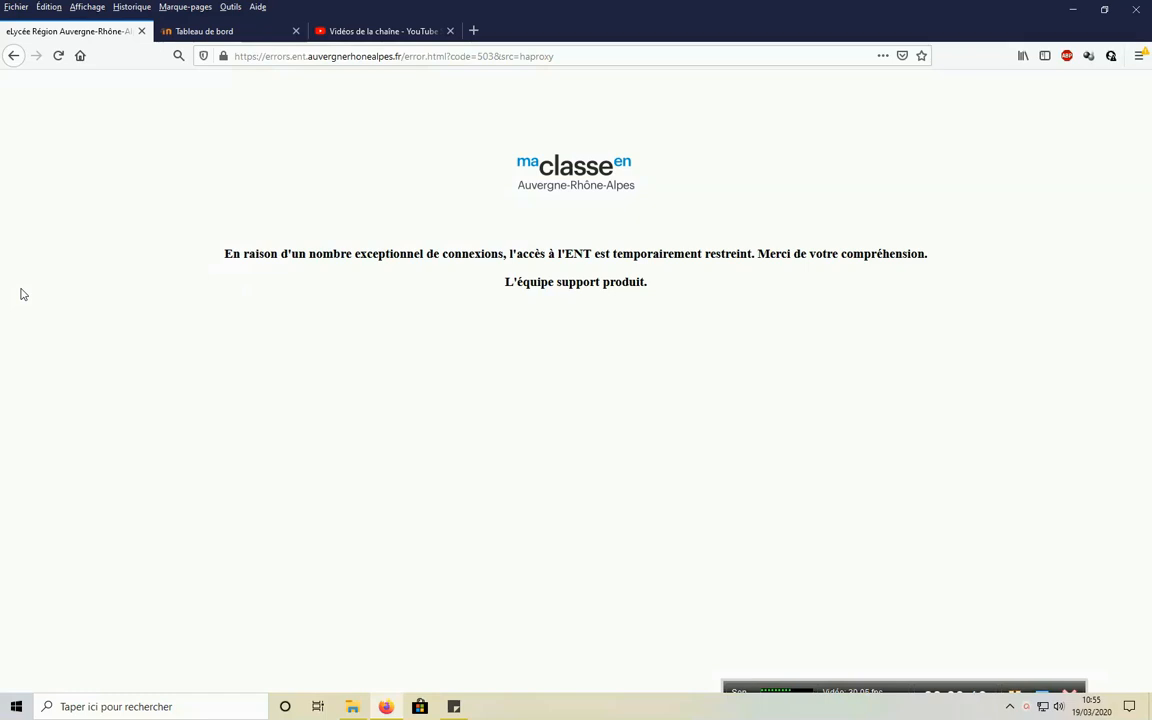
Step: Switch to the Moodle dashboard and look over the courses listed in the course overview
{"action": "left_click", "coordinate": [203, 28]}
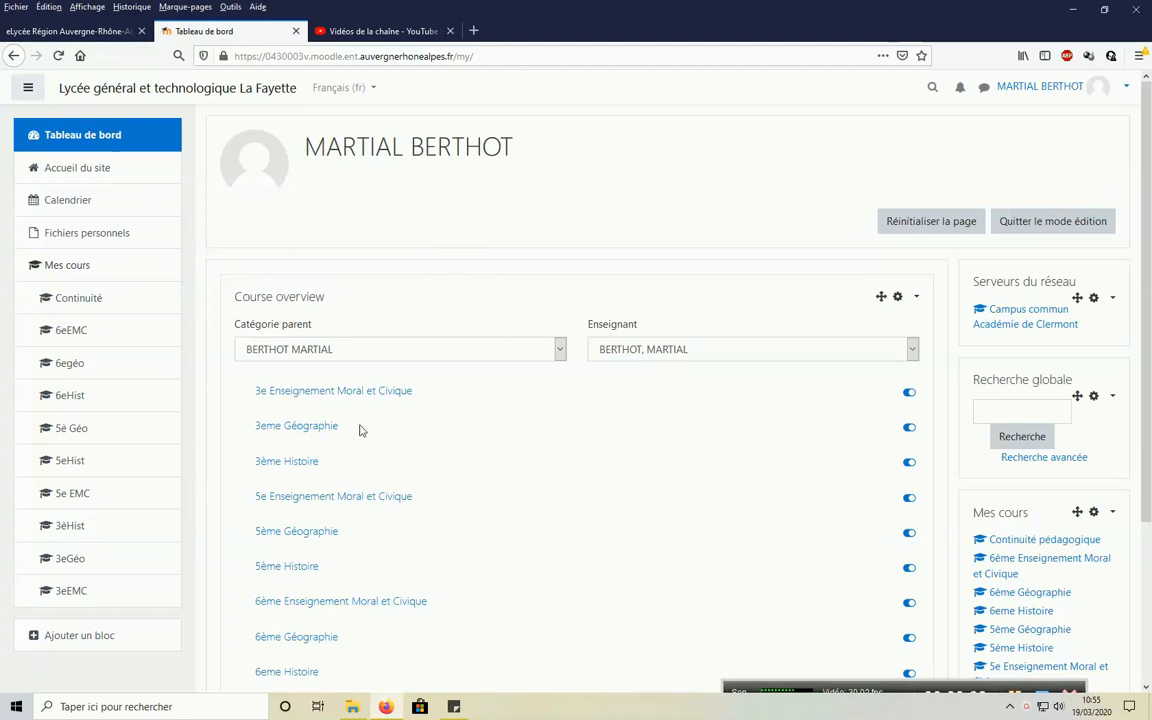
{"action": "scroll", "coordinate": [302, 560], "scroll_direction": "down", "scroll_amount": 1}
{"action": "scroll", "coordinate": [302, 560], "scroll_direction": "down", "scroll_amount": 1}
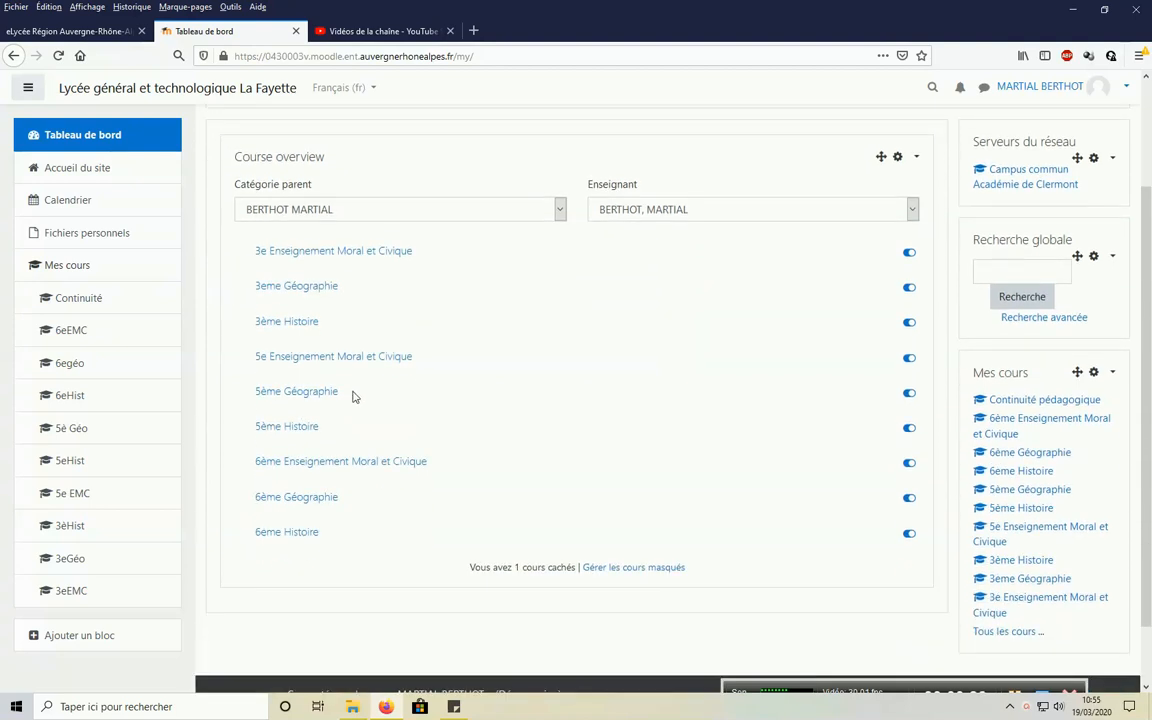
{"action": "scroll", "coordinate": [333, 425], "scroll_direction": "up", "scroll_amount": 1}
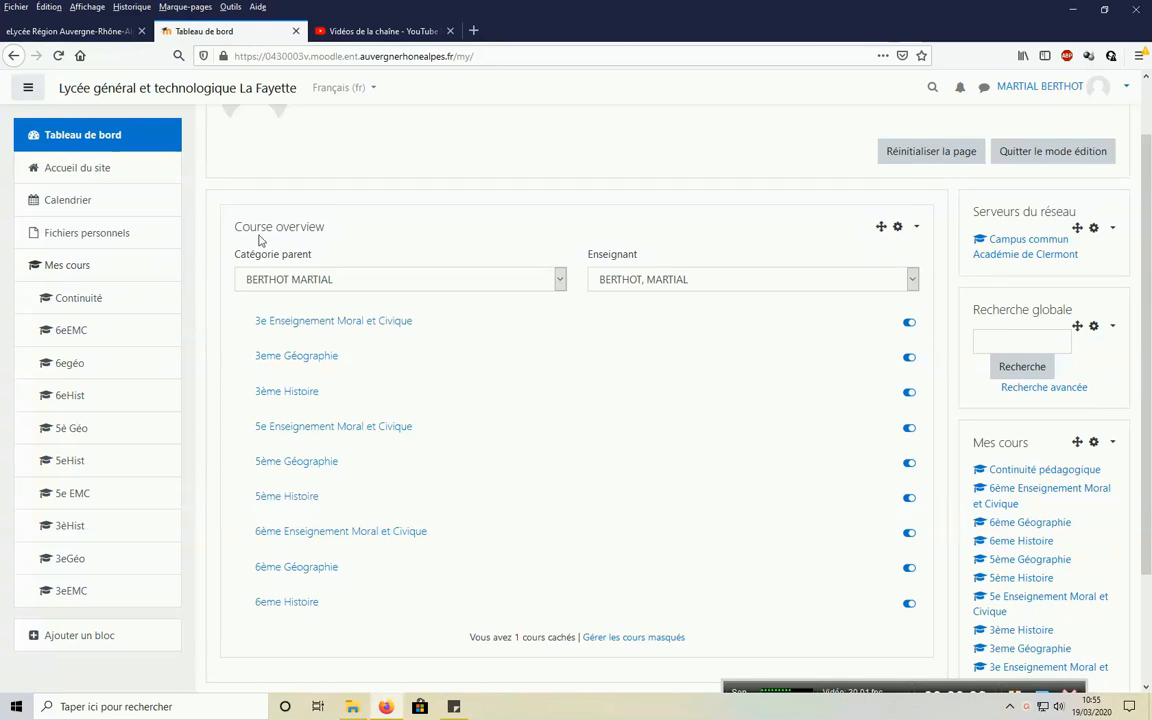
Step: Go to the site home page and open the teacher's own category under Espace de cours enseignants
{"action": "left_click", "coordinate": [72, 170]}
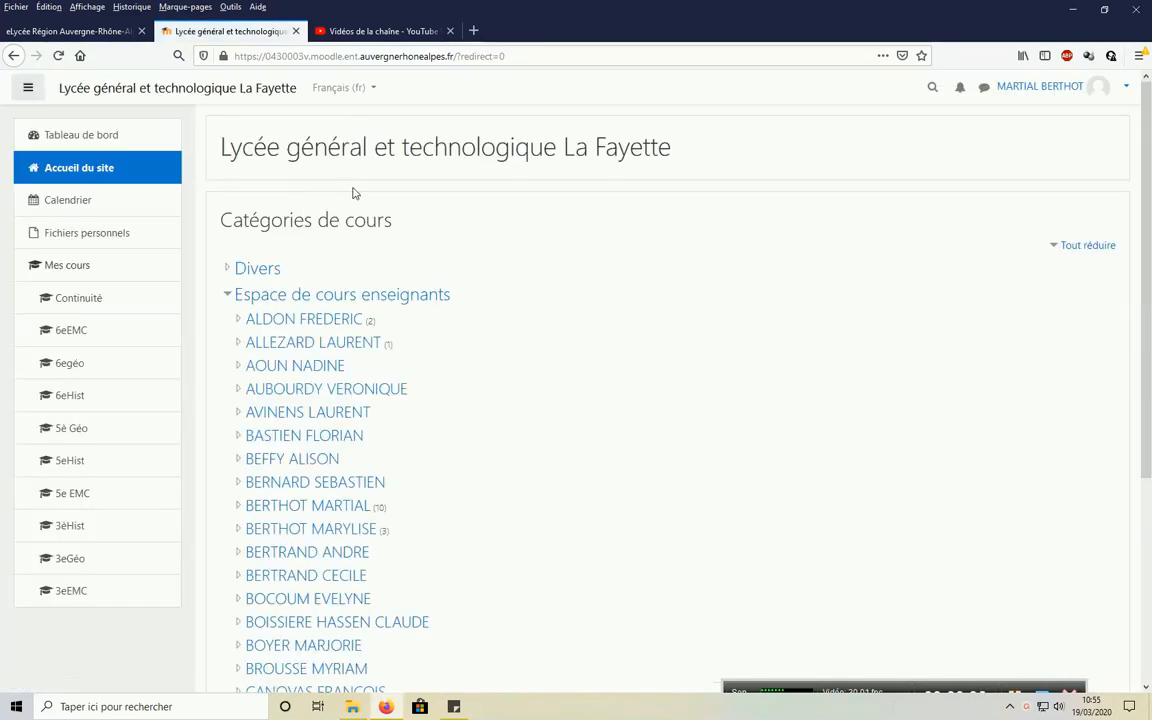
{"action": "scroll", "coordinate": [308, 290], "scroll_direction": "down", "scroll_amount": 3}
{"action": "scroll", "coordinate": [312, 280], "scroll_direction": "down", "scroll_amount": 2}
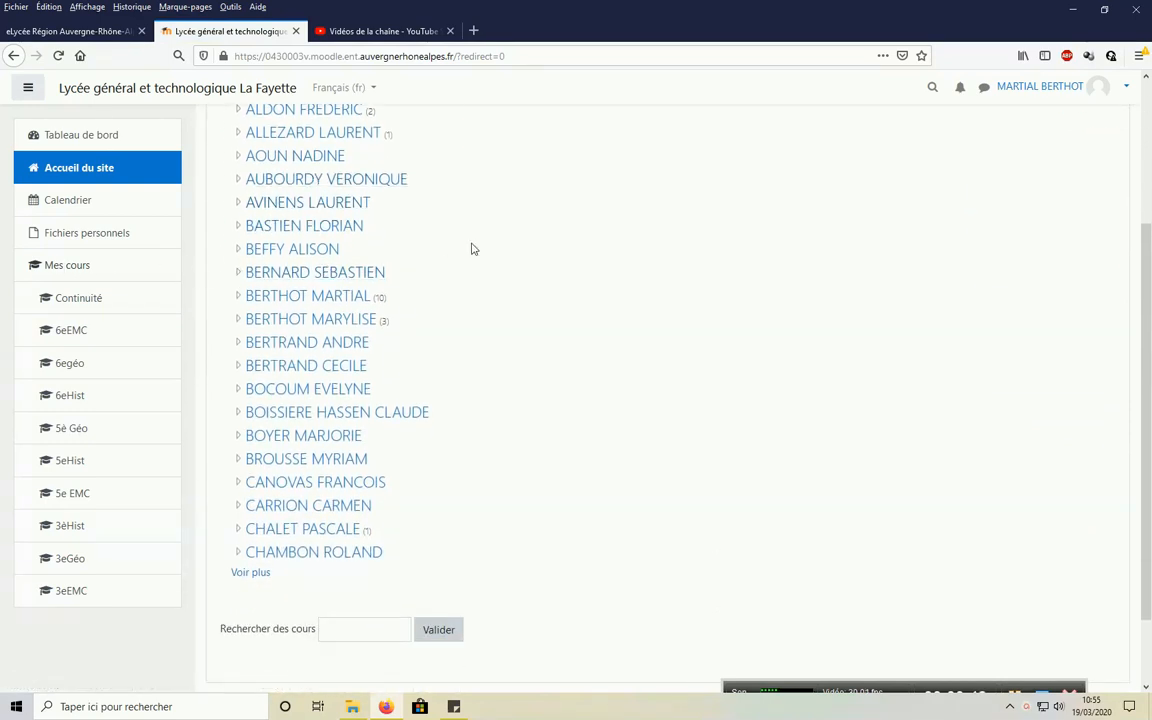
{"action": "left_click", "coordinate": [321, 298]}
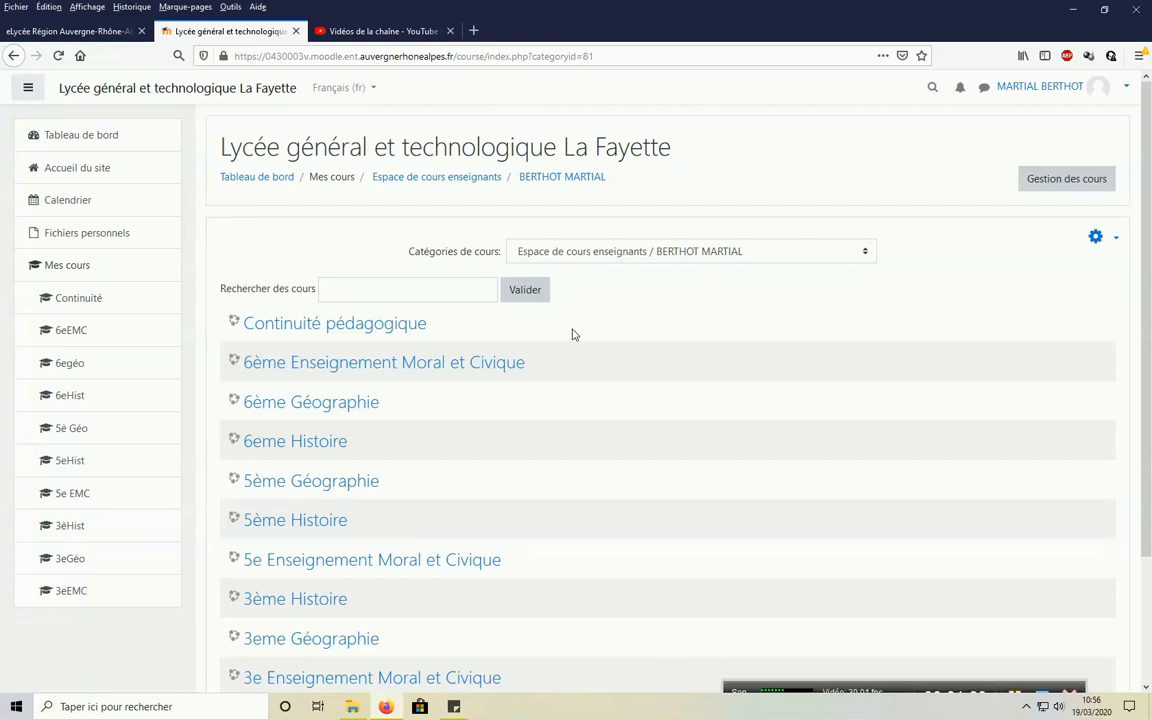
Step: Add a new course to the category with the full name "Tutoriels moodle" and the short name "tutomoodle"
{"action": "scroll", "coordinate": [501, 373], "scroll_direction": "down", "scroll_amount": 1}
{"action": "scroll", "coordinate": [347, 332], "scroll_direction": "down", "scroll_amount": 1}
{"action": "scroll", "coordinate": [455, 344], "scroll_direction": "up", "scroll_amount": 2}
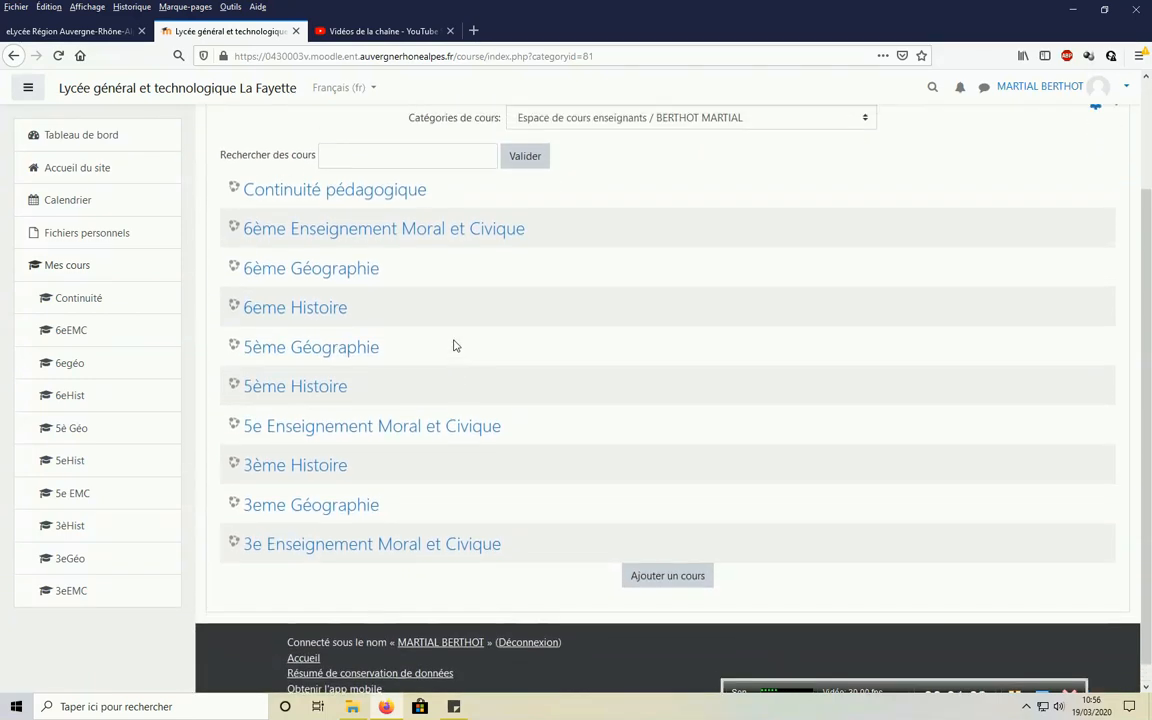
{"action": "scroll", "coordinate": [500, 352], "scroll_direction": "down", "scroll_amount": 1}
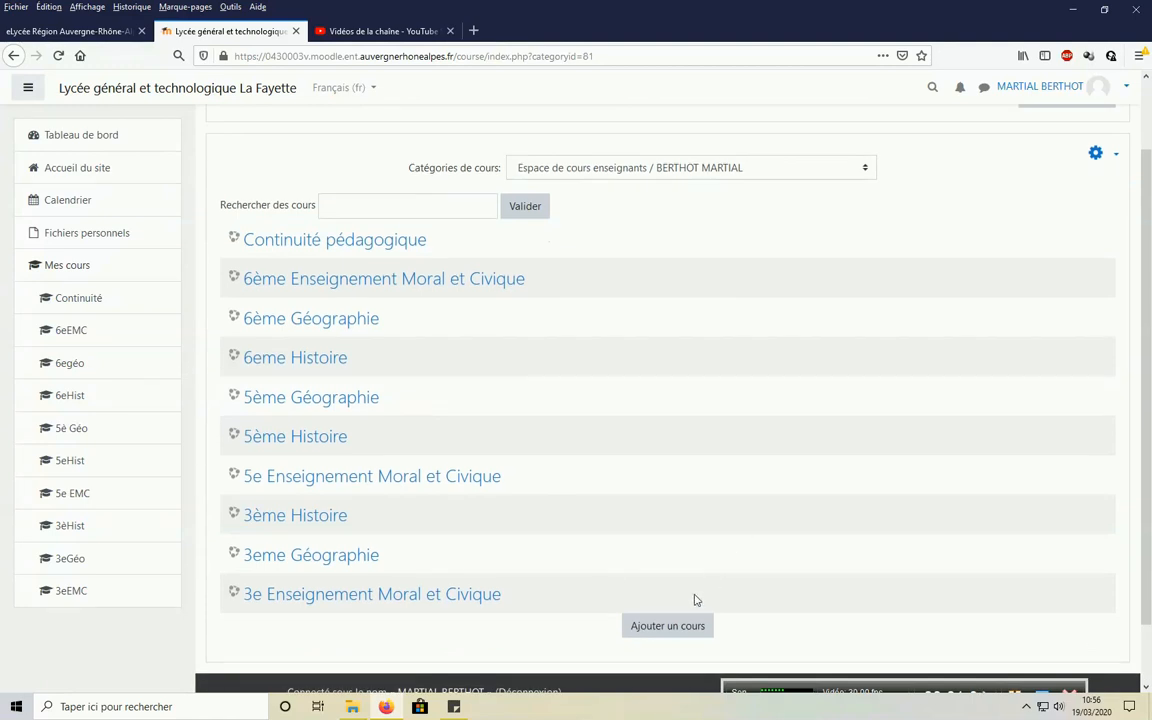
{"action": "left_click", "coordinate": [668, 626]}
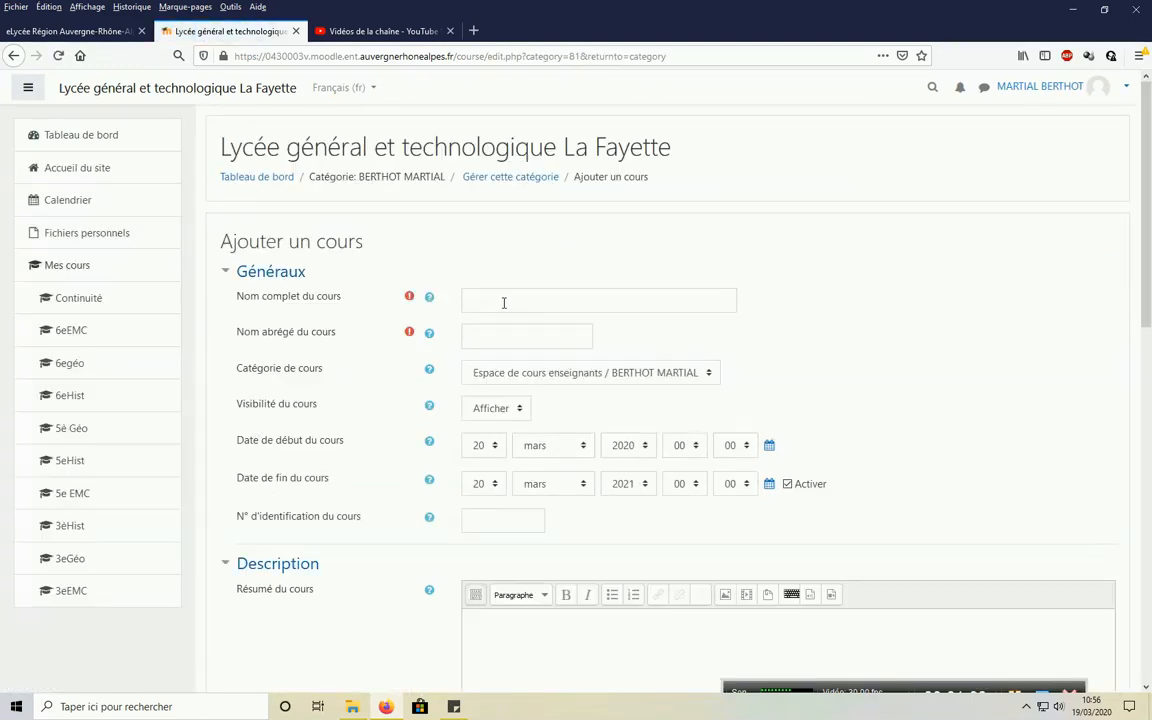
{"action": "left_click", "coordinate": [504, 303]}
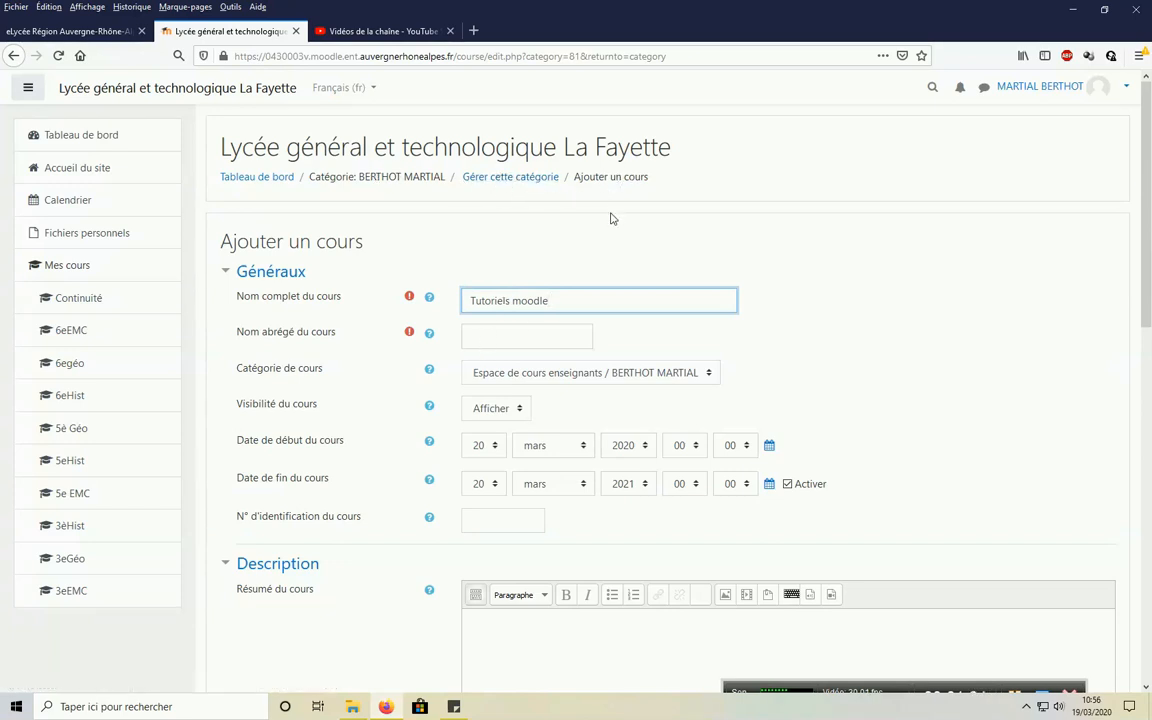
{"action": "left_click", "coordinate": [510, 340]}
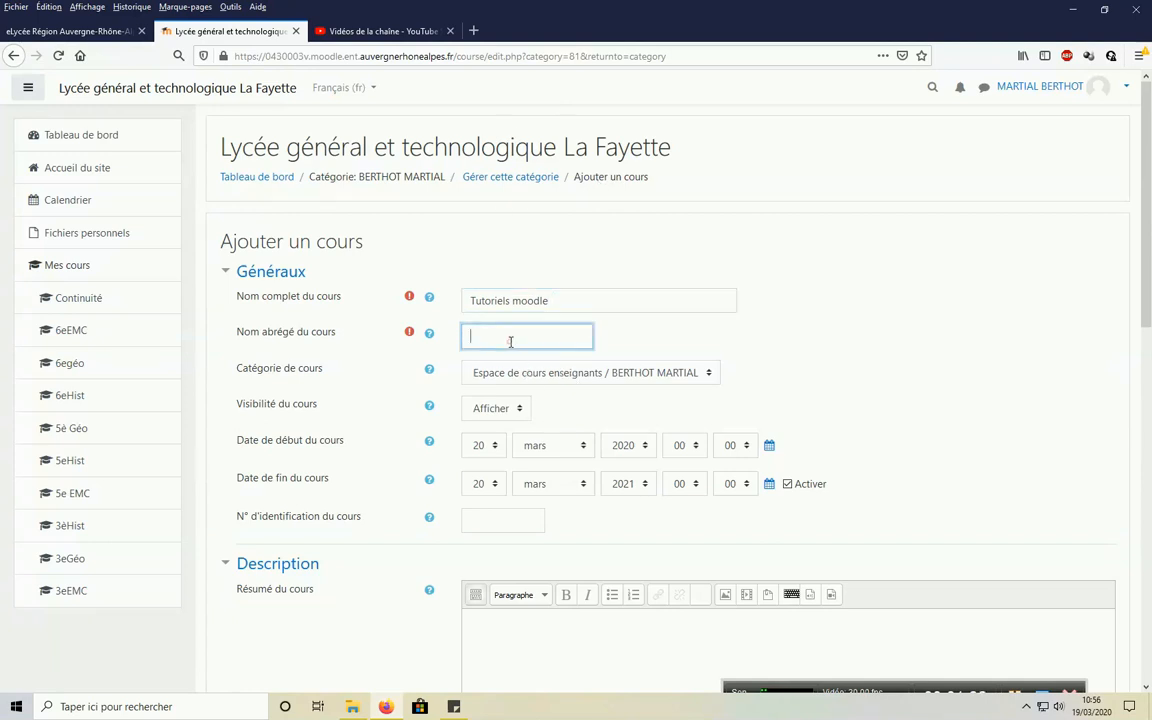
{"action": "type", "text": "tutomoodle"}
Step: Set the course's start day to 18 and its end year to 2025
{"action": "left_click", "coordinate": [493, 447]}
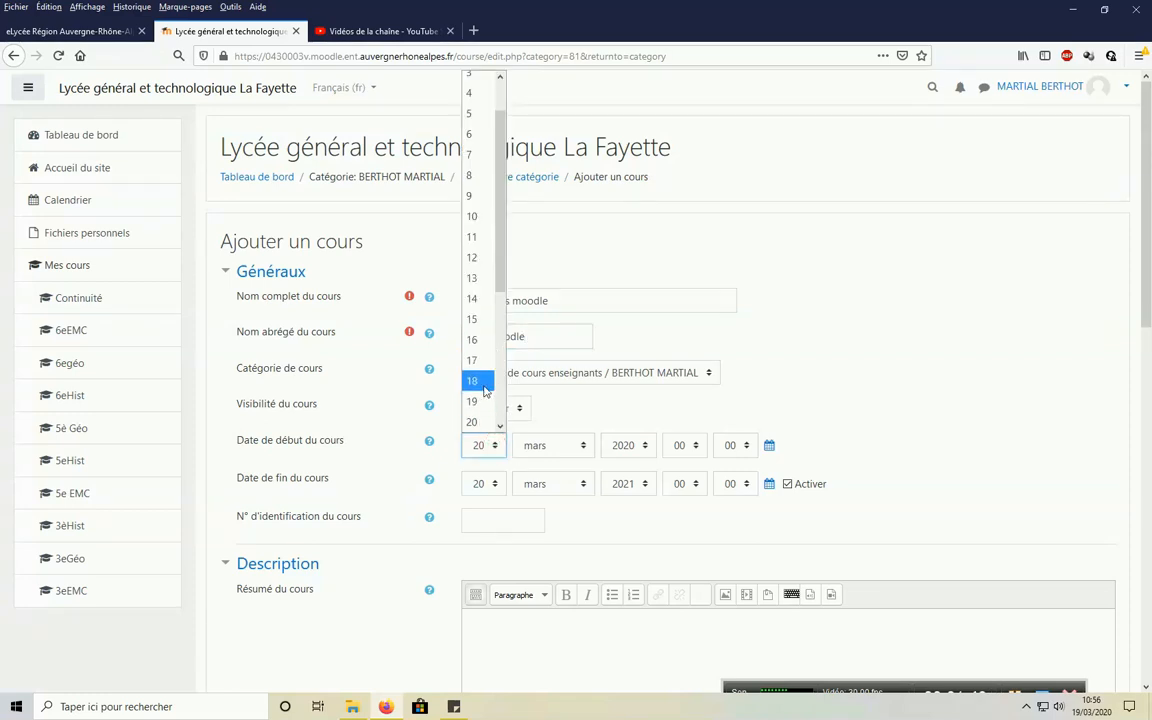
{"action": "left_click", "coordinate": [480, 381]}
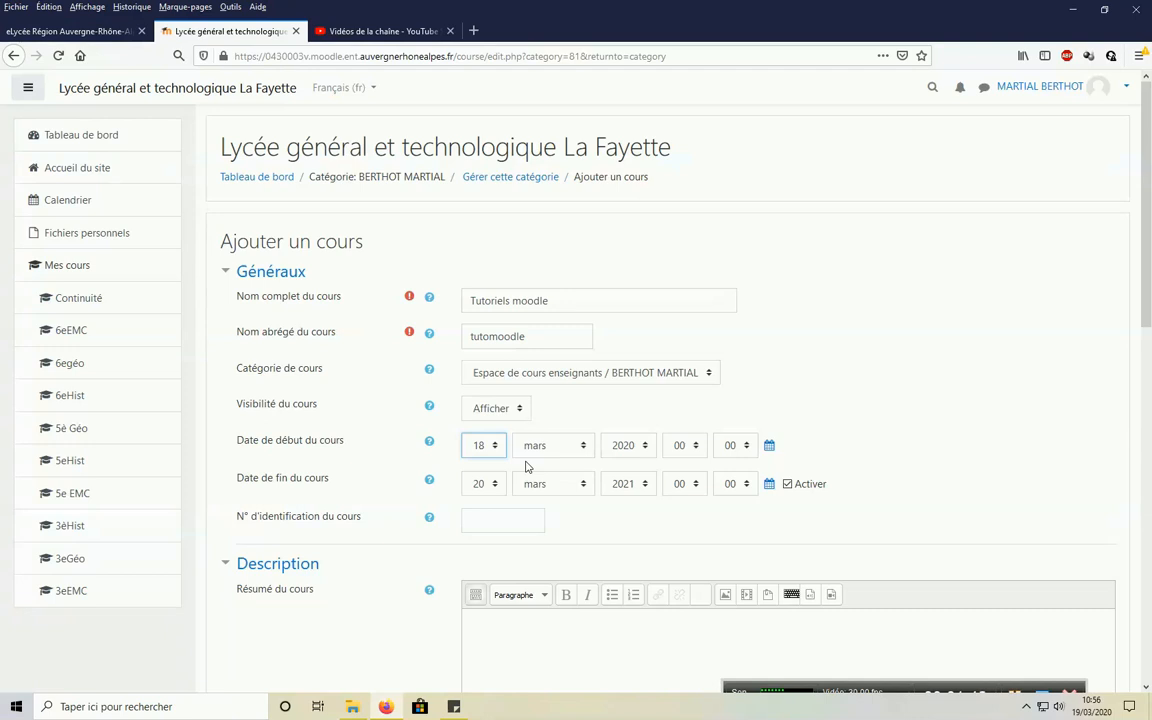
{"action": "left_click", "coordinate": [645, 485]}
{"action": "scroll", "coordinate": [625, 440], "scroll_direction": "down", "scroll_amount": 3}
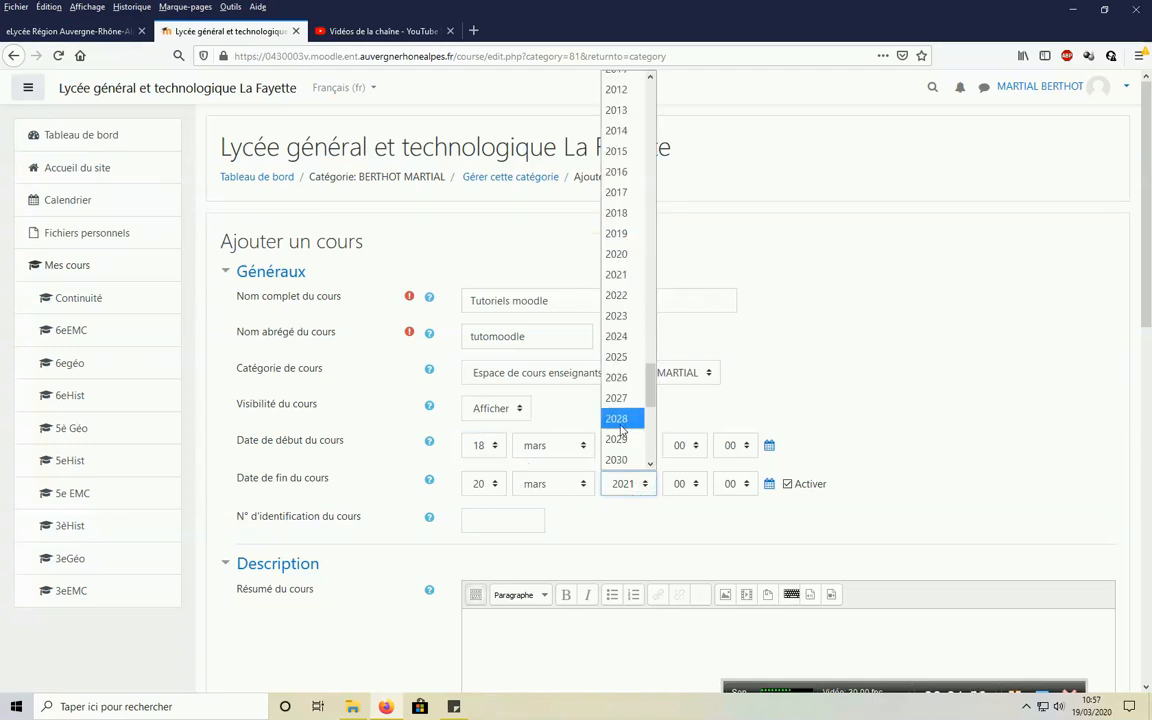
{"action": "left_click", "coordinate": [625, 362]}
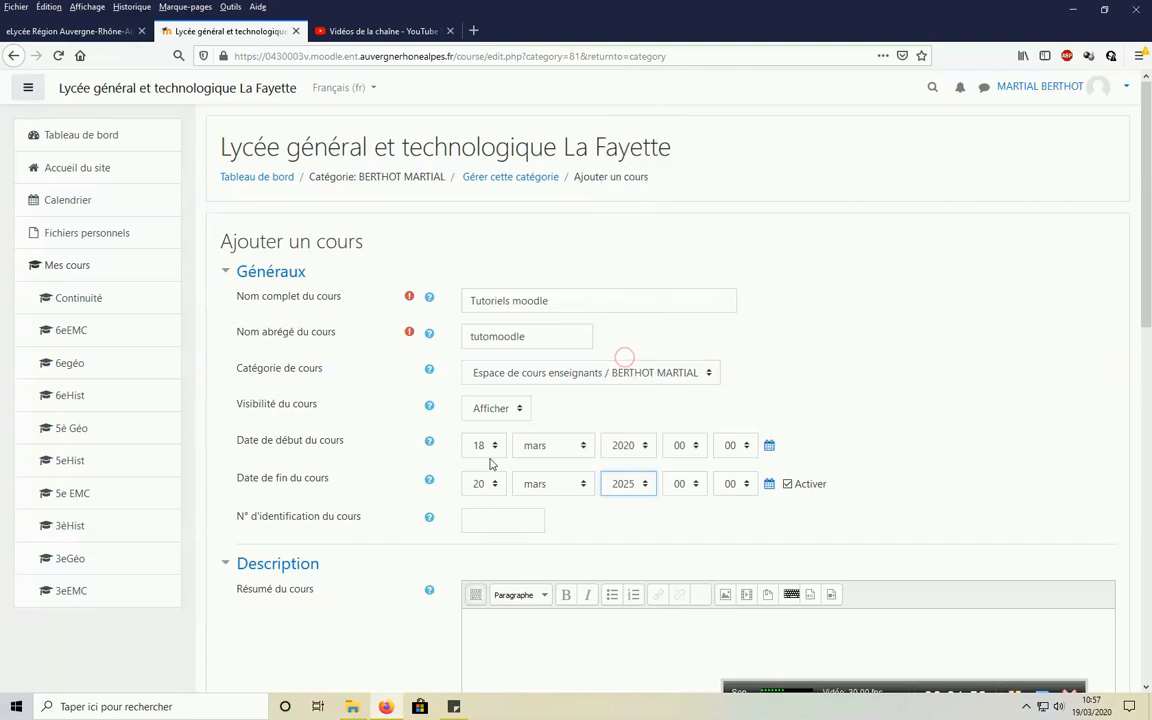
Step: Leave the course summary empty, then save the new course and display it
{"action": "scroll", "coordinate": [350, 455], "scroll_direction": "down", "scroll_amount": 3}
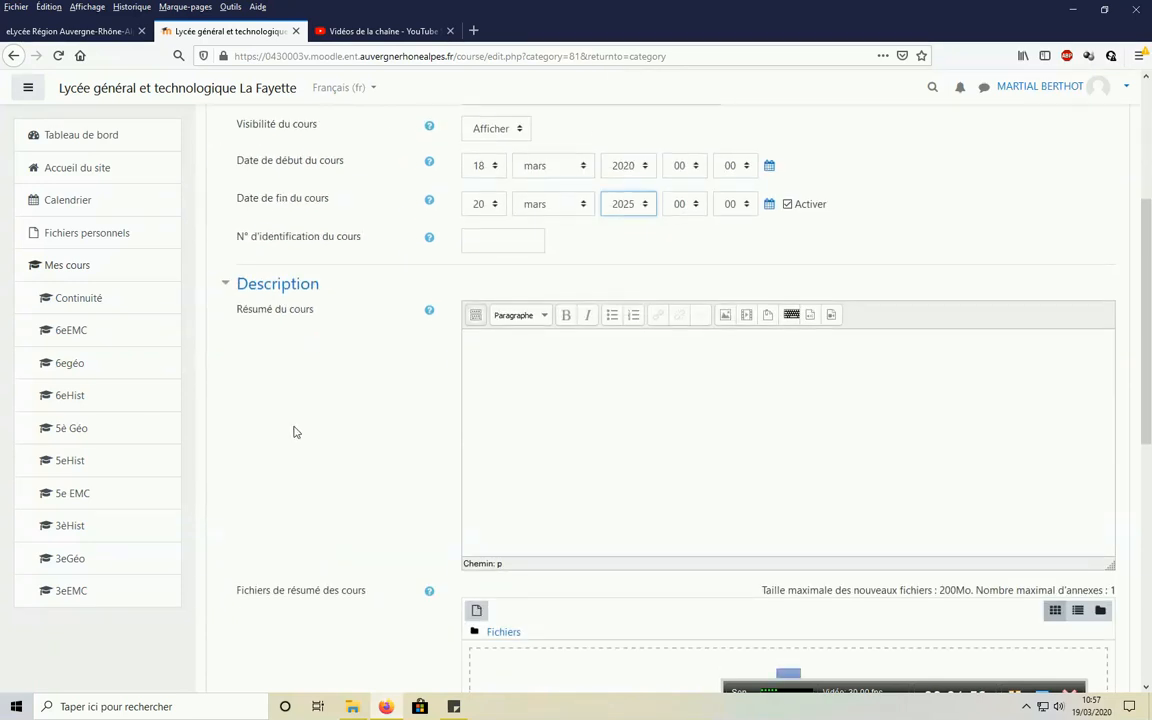
{"action": "left_click", "coordinate": [508, 350]}
{"action": "scroll", "coordinate": [394, 410], "scroll_direction": "down", "scroll_amount": 3}
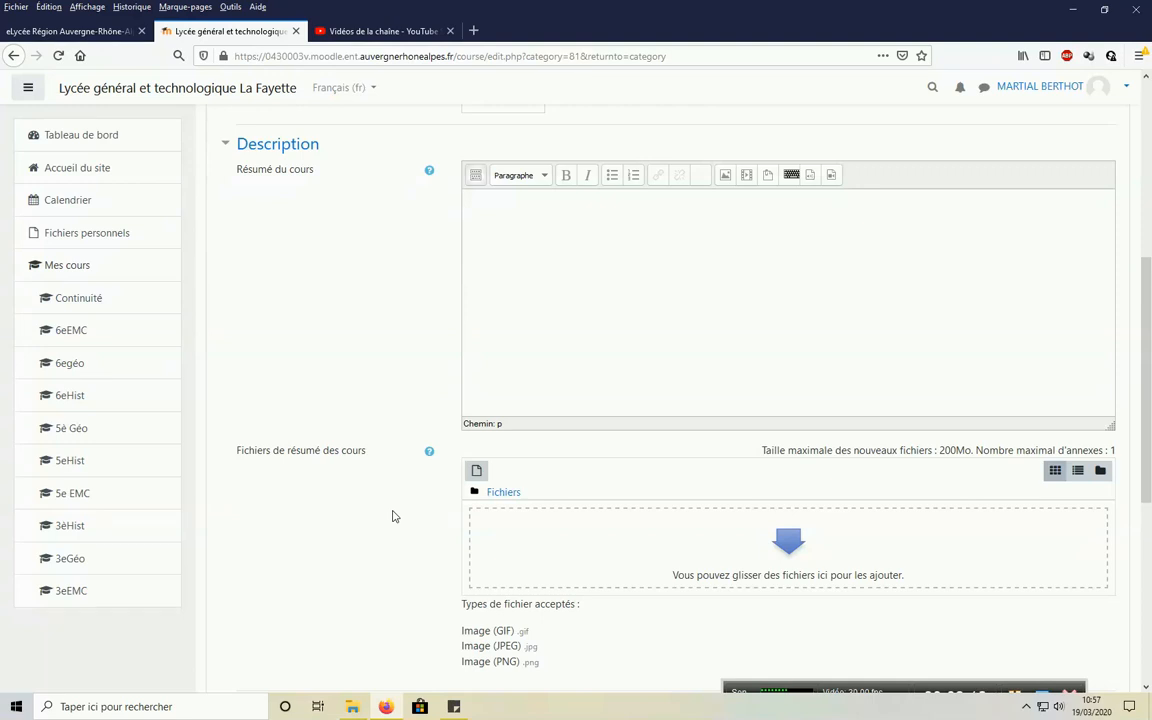
{"action": "scroll", "coordinate": [393, 516], "scroll_direction": "down", "scroll_amount": 9}
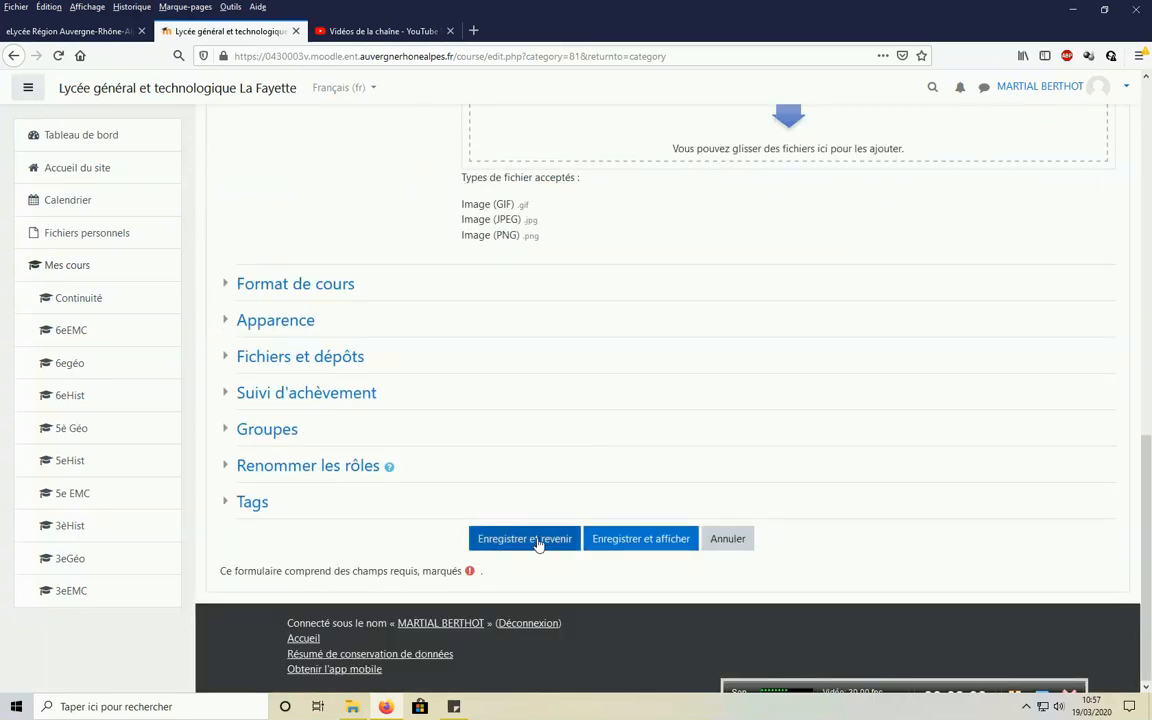
{"action": "left_click", "coordinate": [640, 541]}
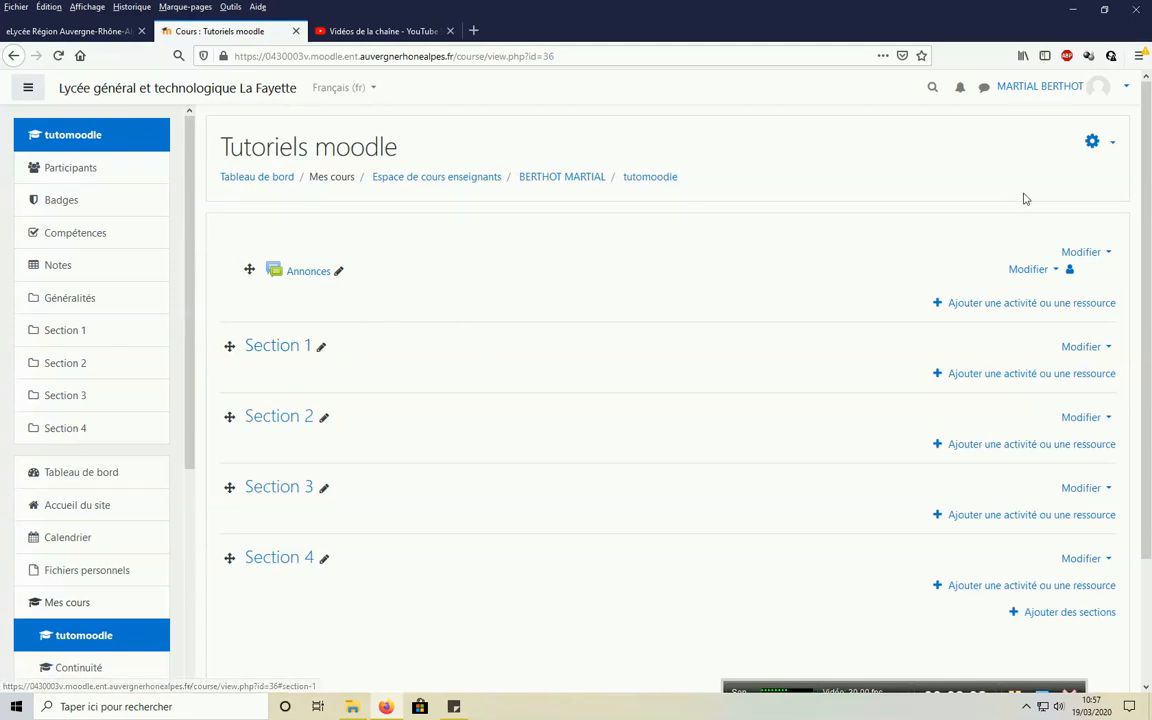
Step: Turn the editing mode of the Tutoriels moodle course off and back on
{"action": "left_click", "coordinate": [1111, 147]}
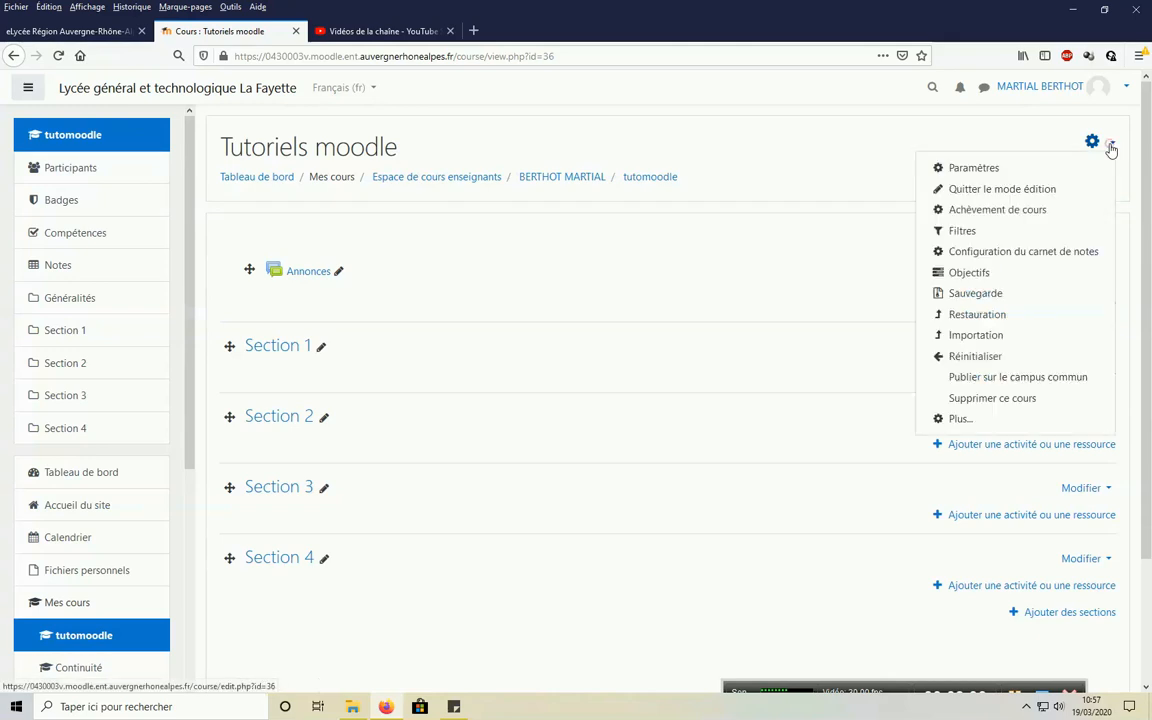
{"action": "left_click", "coordinate": [1000, 187]}
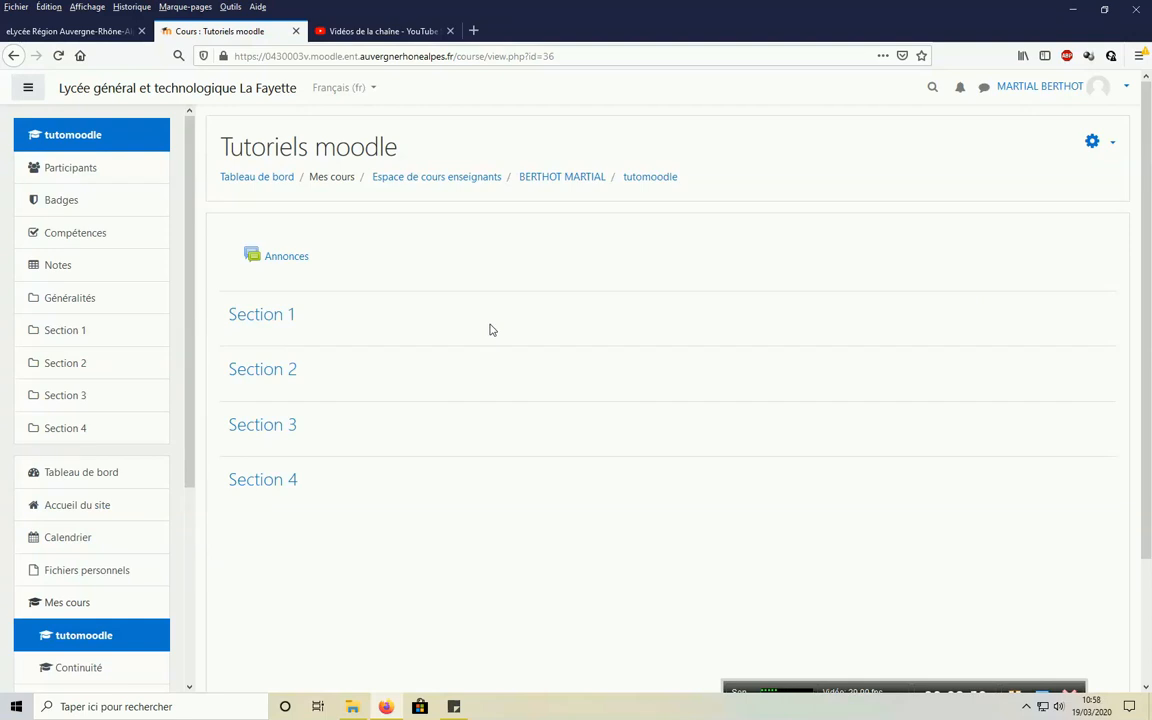
{"action": "left_click", "coordinate": [1115, 151]}
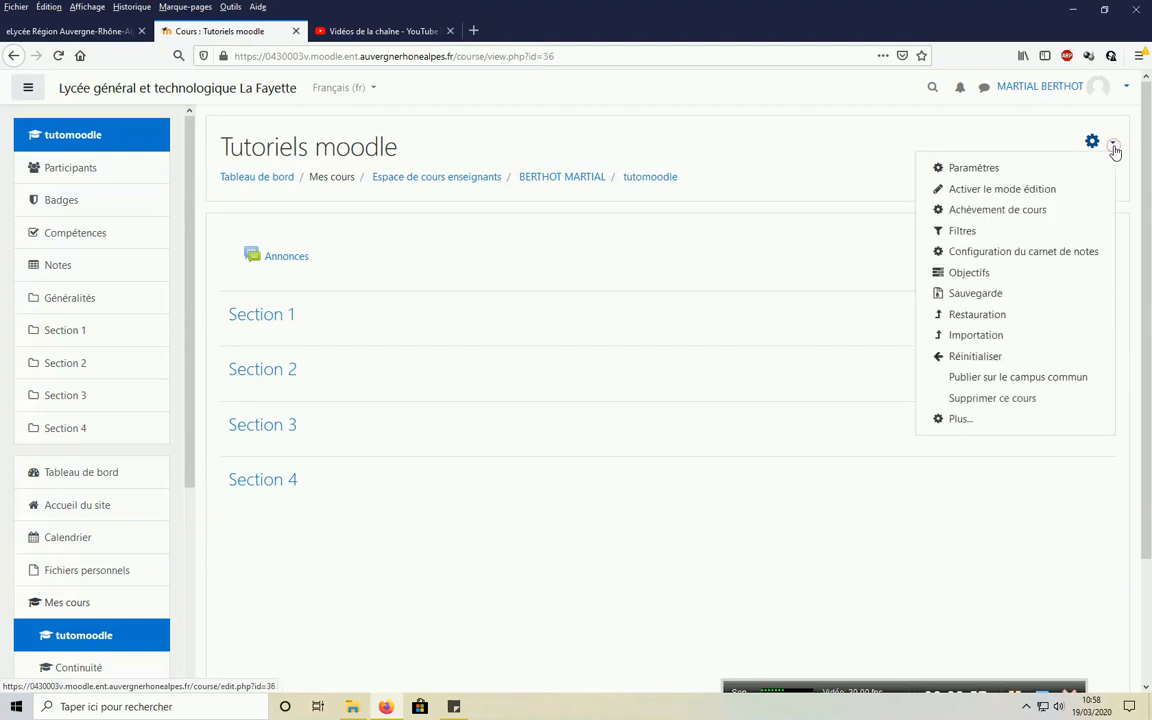
{"action": "left_click", "coordinate": [1014, 190]}
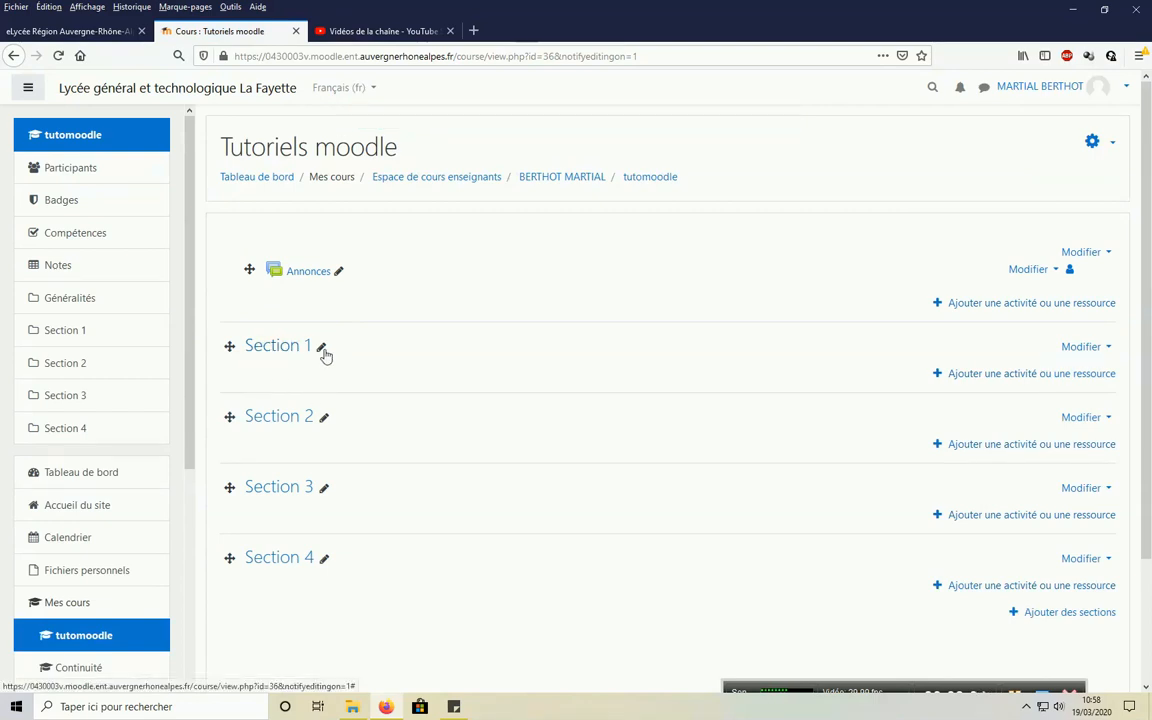
Step: Rename Section 1 of the course as "Chapitre I"
{"action": "left_click", "coordinate": [321, 354]}
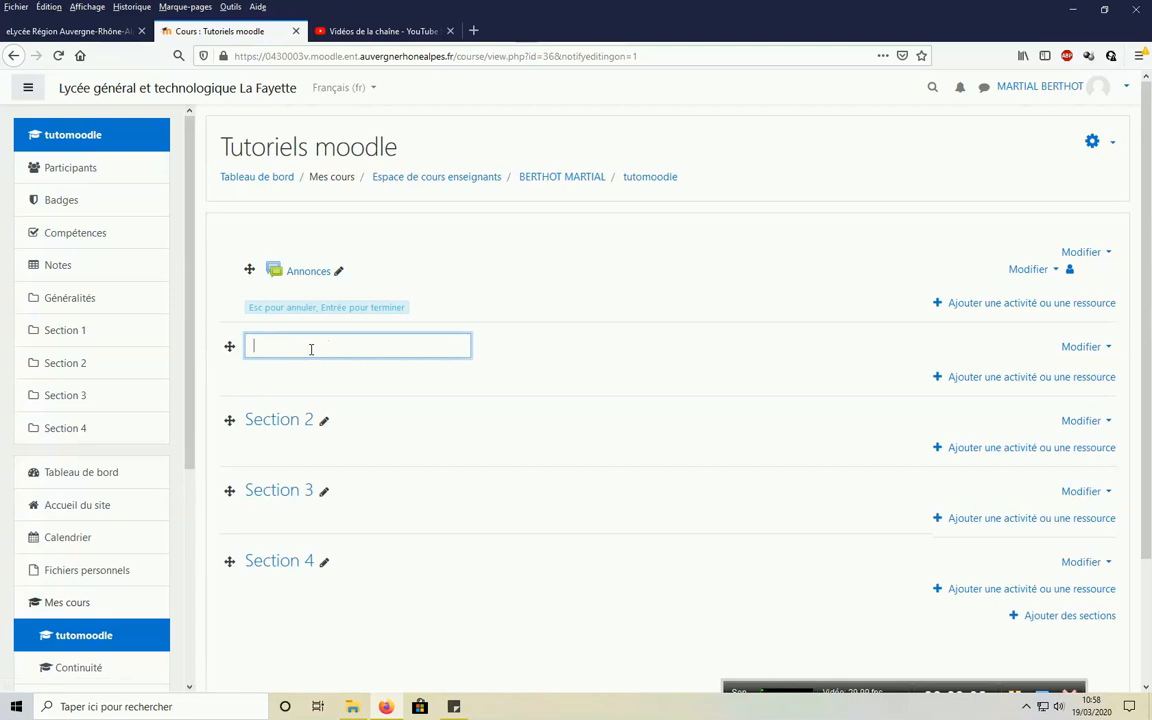
{"action": "type", "text": "Chapi"}
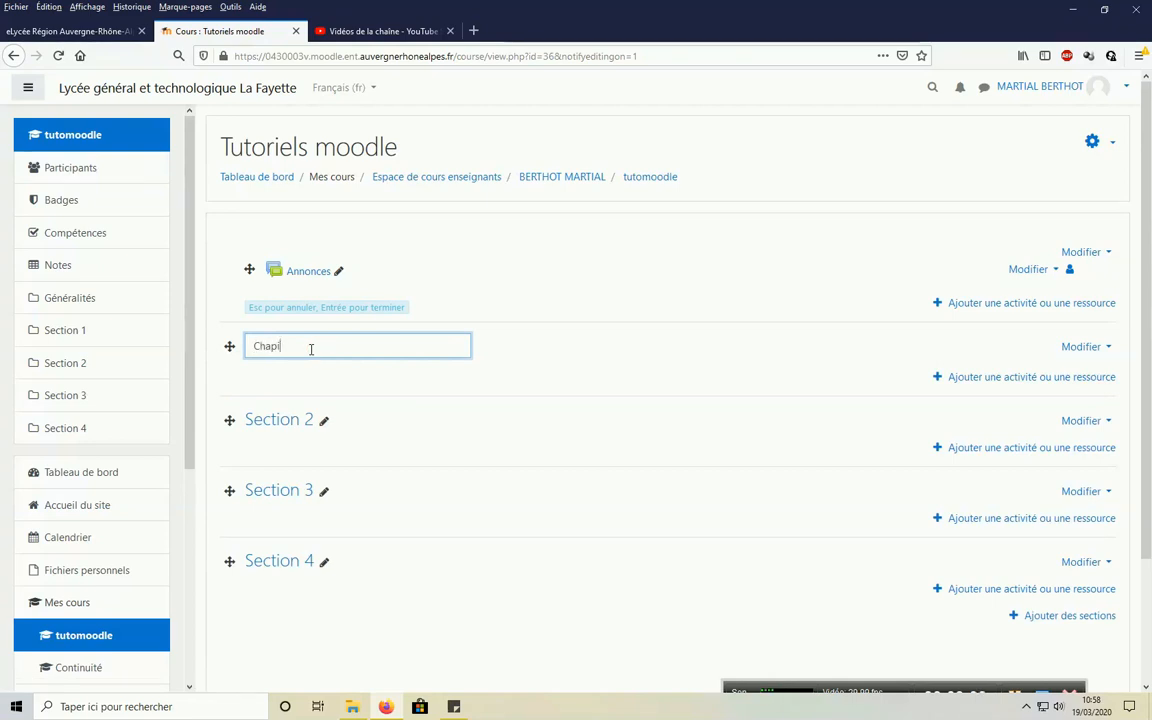
{"action": "type", "text": "tre "}
{"action": "type", "text": "1"}
{"action": "key", "text": "Return"}
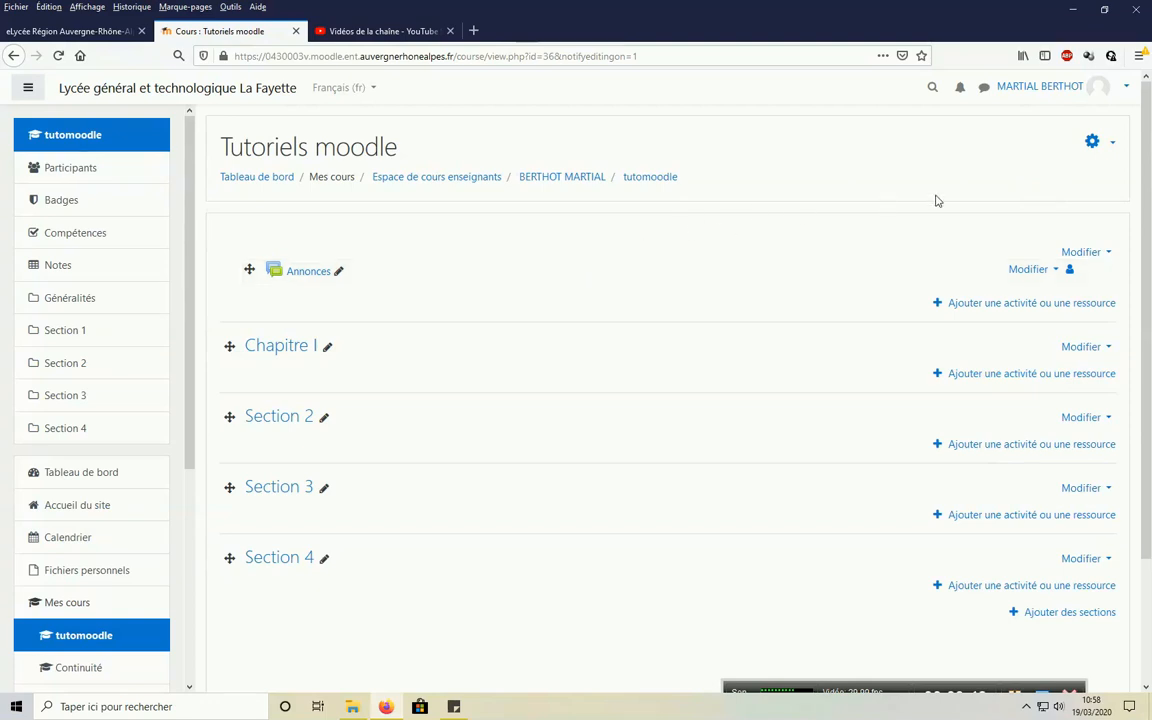
Step: Open the full course administration page and examine its settings, reports, badges and question bank options
{"action": "left_click", "coordinate": [1113, 149]}
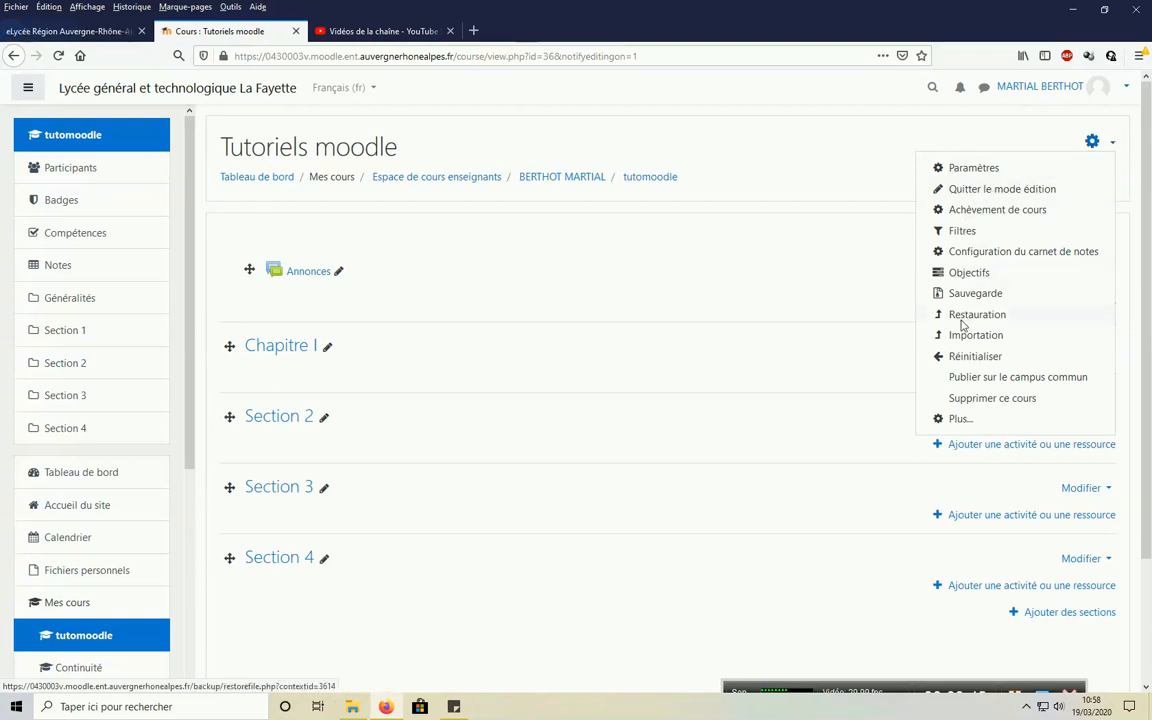
{"action": "left_click", "coordinate": [958, 420]}
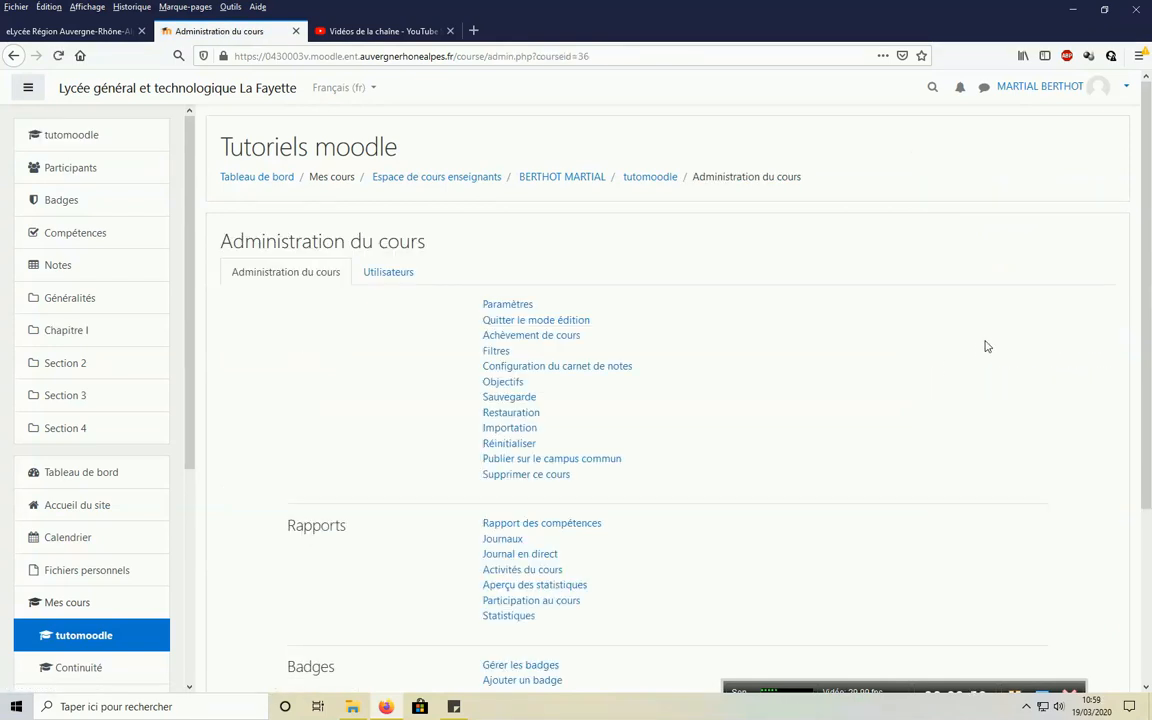
{"action": "scroll", "coordinate": [427, 345], "scroll_direction": "down", "scroll_amount": 3}
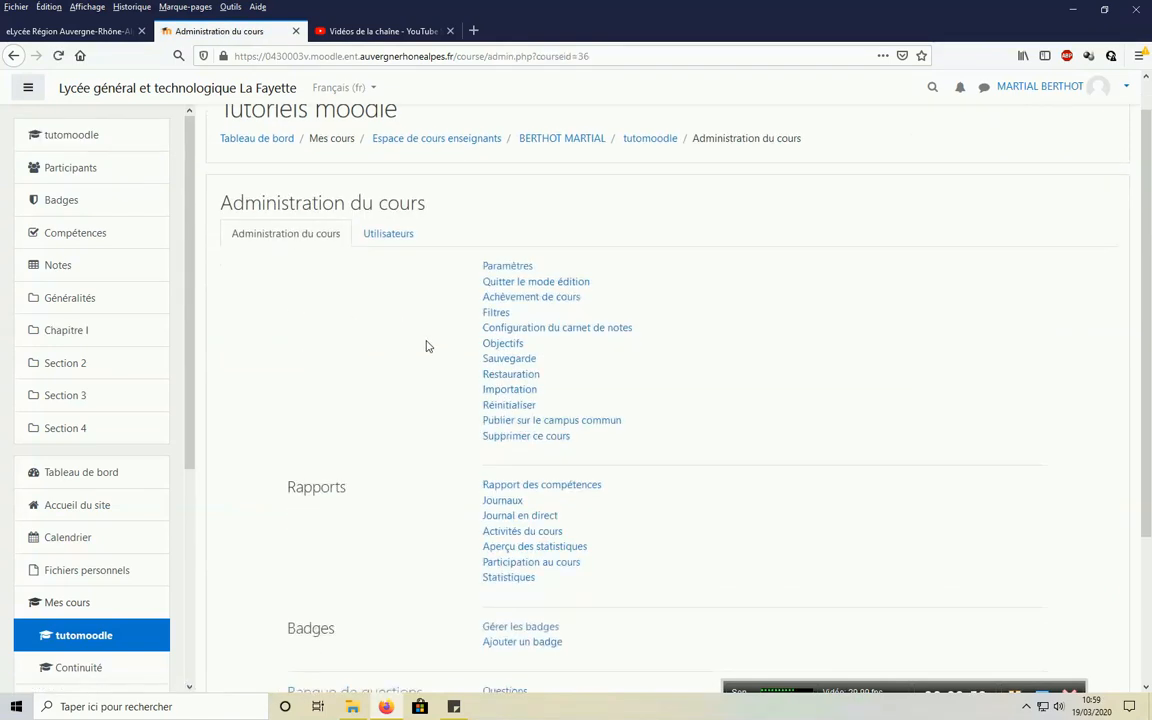
{"action": "scroll", "coordinate": [357, 334], "scroll_direction": "up", "scroll_amount": 2}
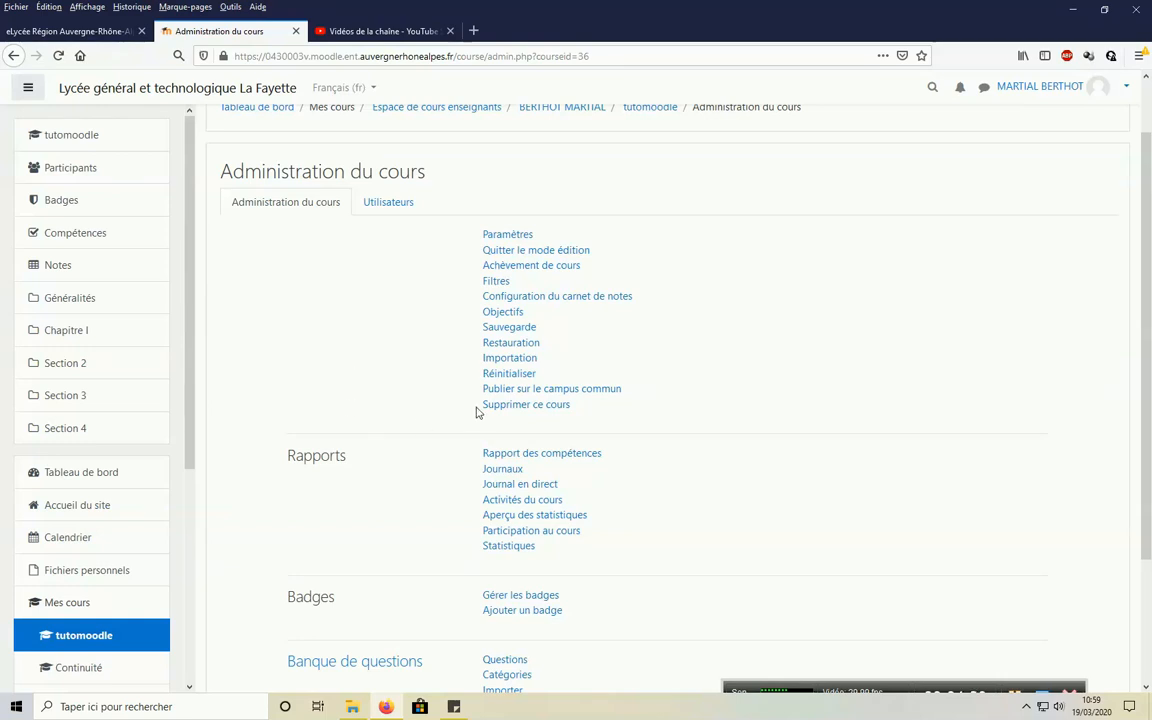
{"action": "scroll", "coordinate": [298, 375], "scroll_direction": "down", "scroll_amount": 1}
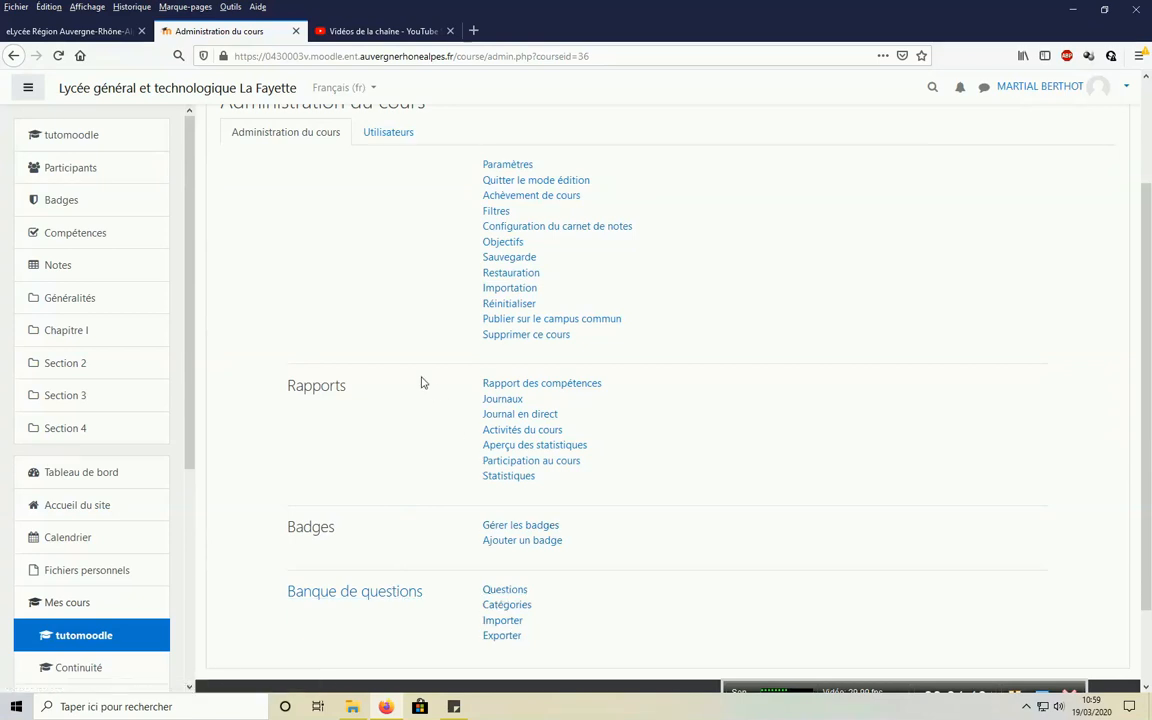
{"action": "scroll", "coordinate": [422, 381], "scroll_direction": "up", "scroll_amount": 2}
{"action": "scroll", "coordinate": [422, 381], "scroll_direction": "up", "scroll_amount": 2}
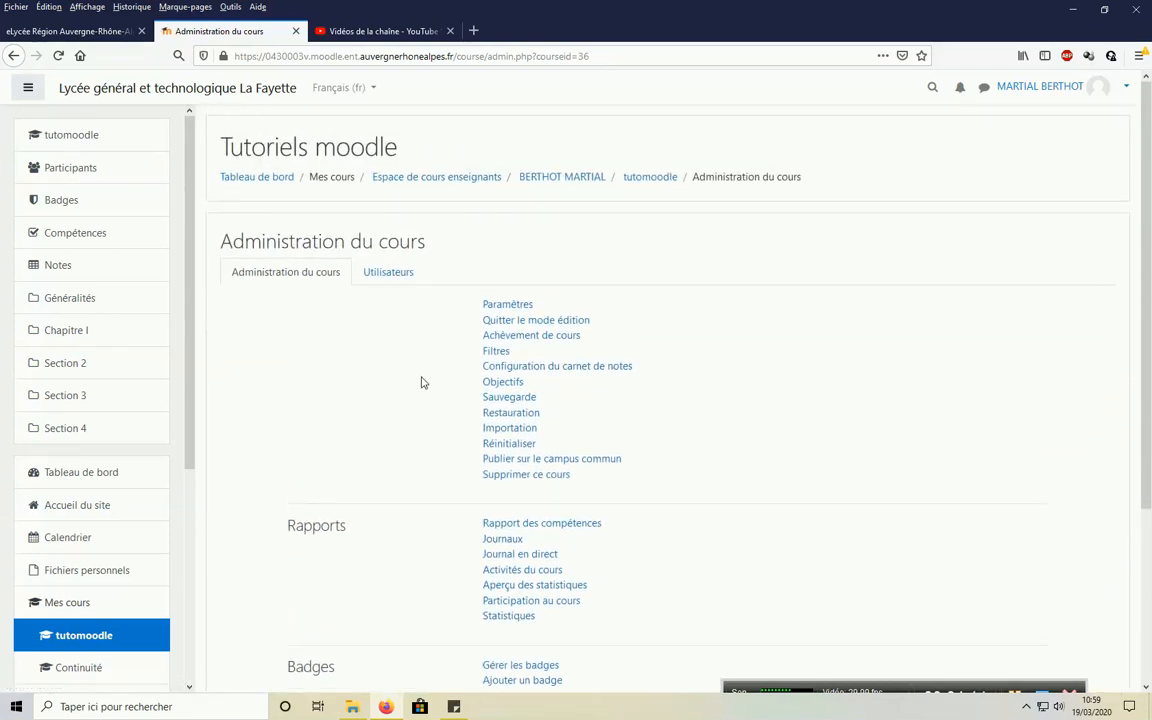
Step: Display the course's enrolled users and open the user enrolment form
{"action": "left_click", "coordinate": [388, 273]}
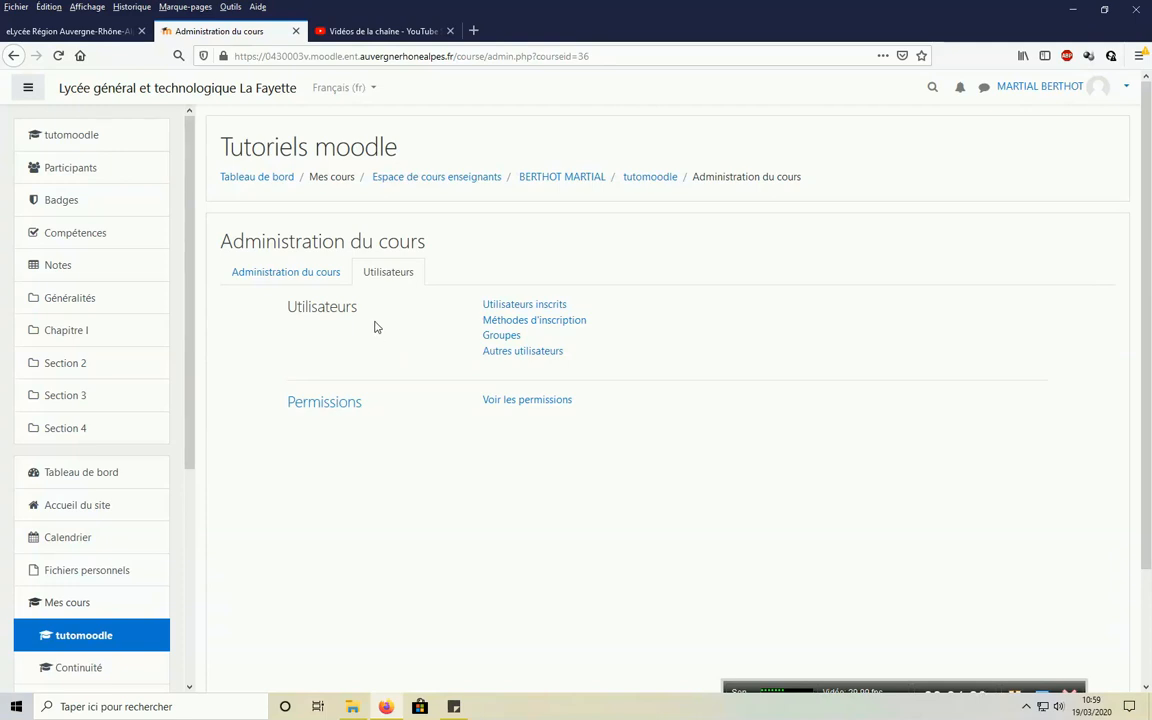
{"action": "left_click", "coordinate": [524, 306]}
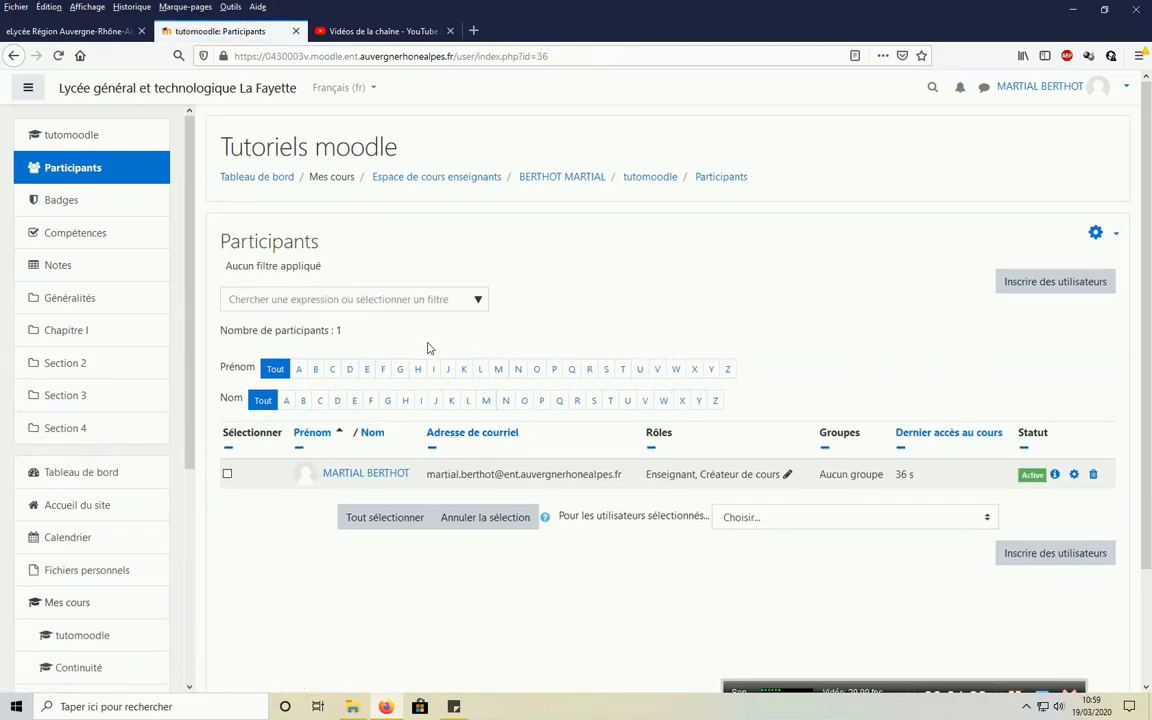
{"action": "left_click", "coordinate": [1073, 286]}
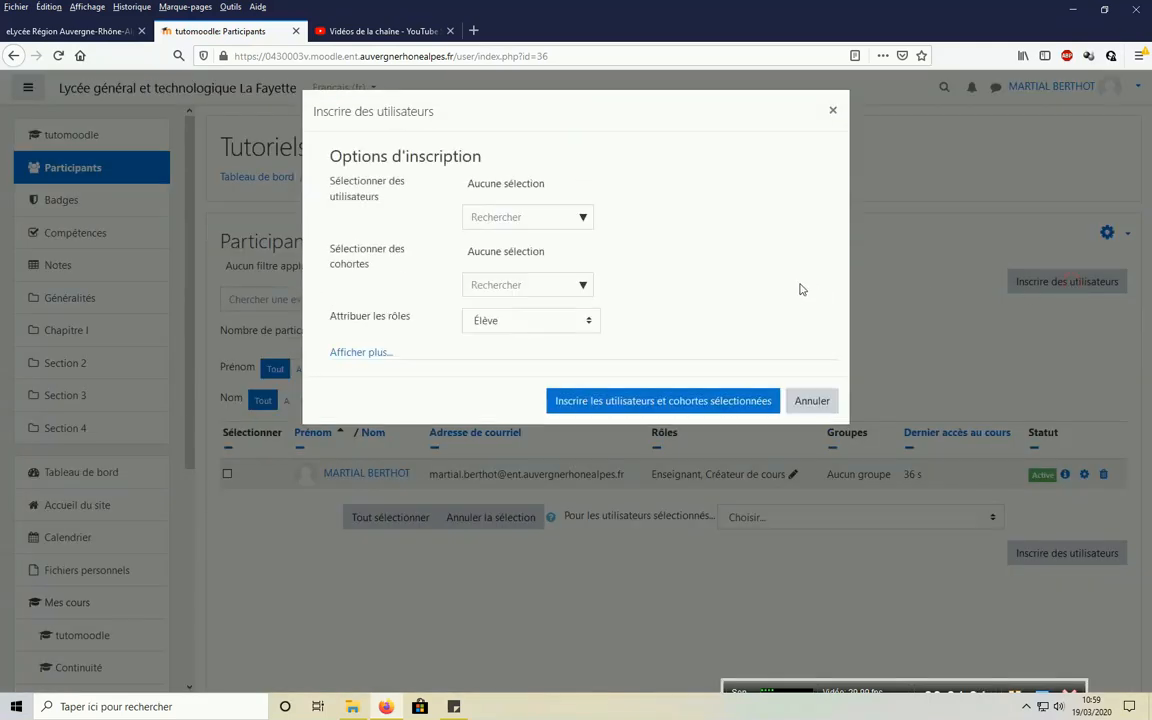
Step: Search for an individual user by surname, select the matching person for enrolment, and remove that person from the selection
{"action": "left_click", "coordinate": [508, 217]}
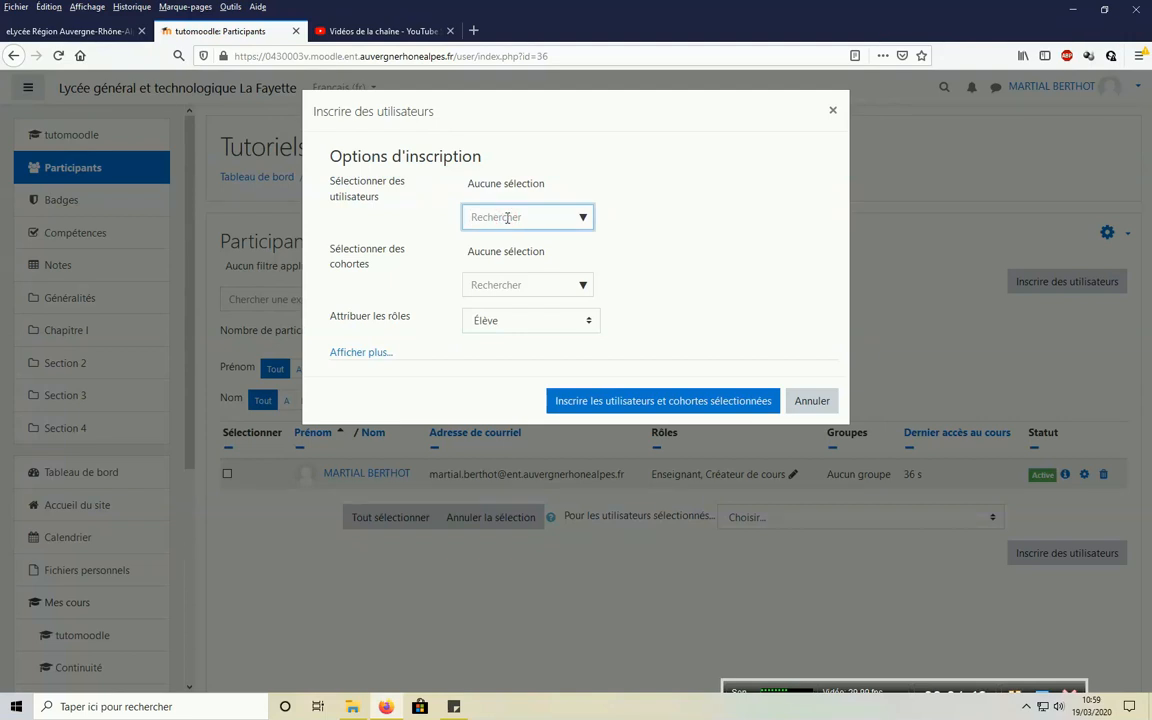
{"action": "type", "text": "sah"}
{"action": "key", "text": "BackSpace"}
{"action": "type", "text": "nchez"}
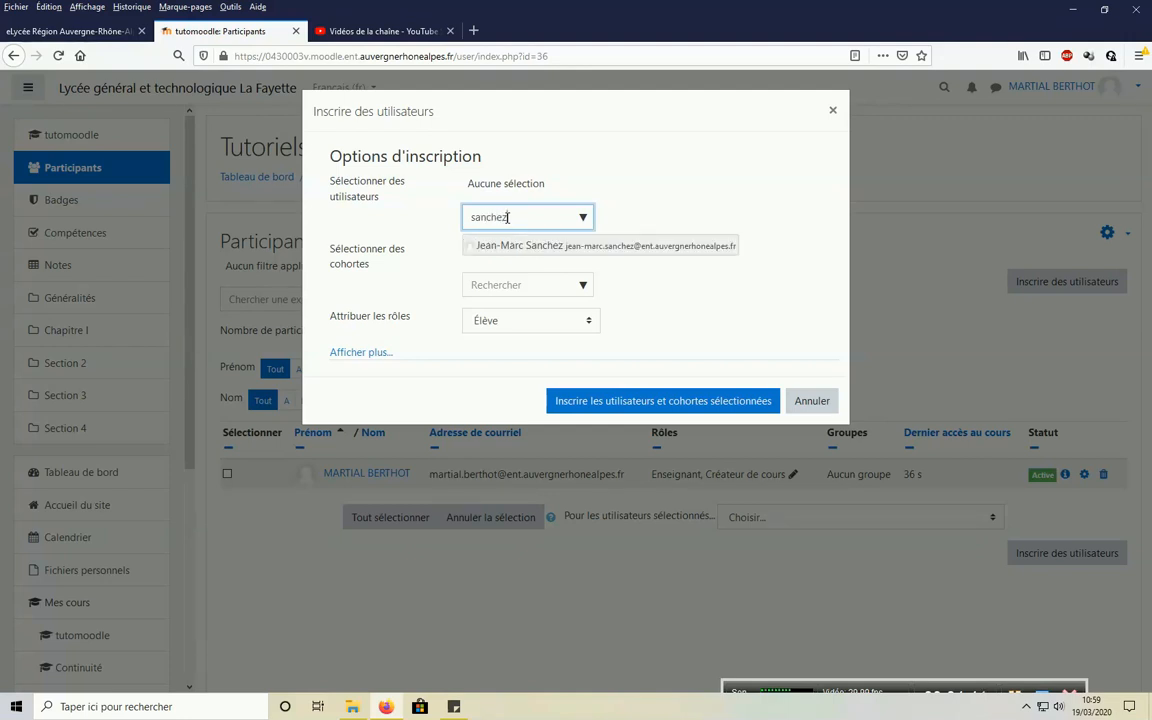
{"action": "left_click", "coordinate": [521, 246]}
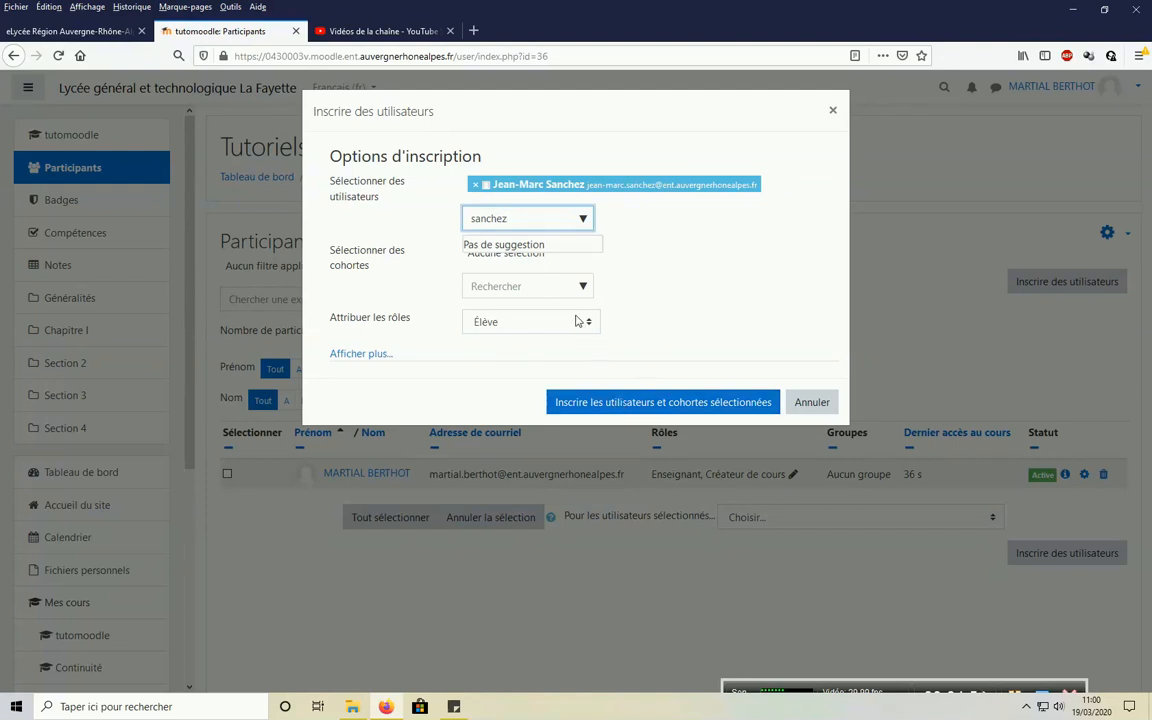
{"action": "left_click", "coordinate": [476, 189]}
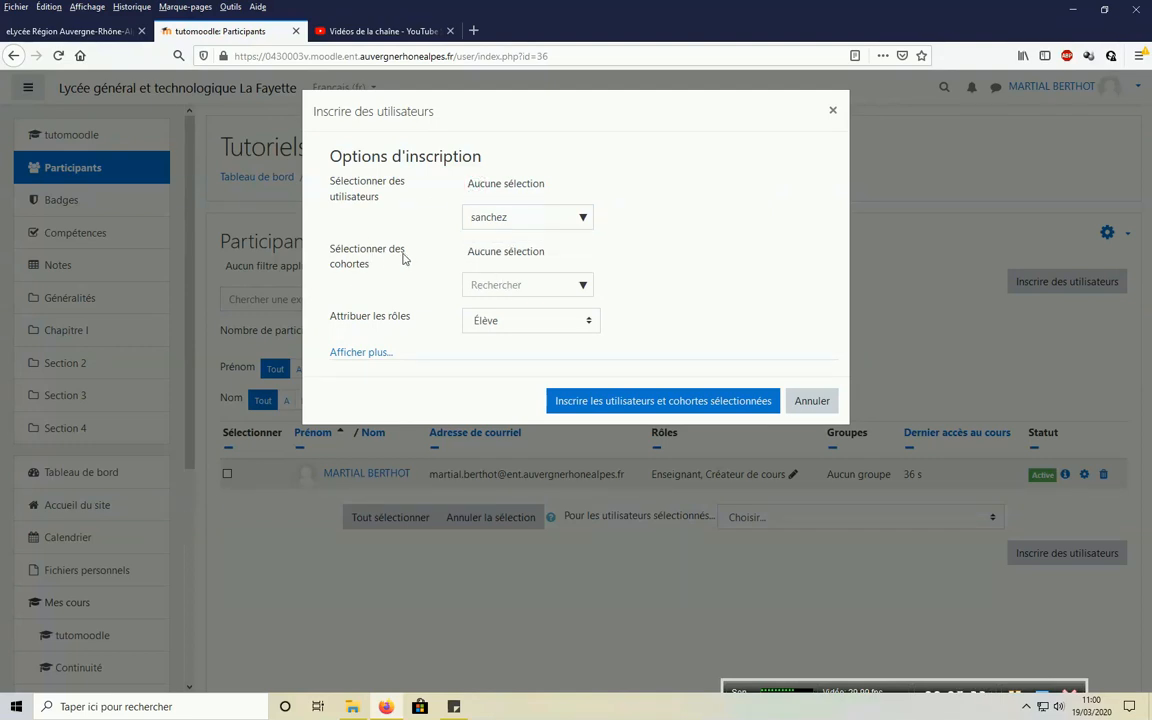
Step: Select cohorts 2019 C 3A and 2019 C 1E3, remove 2019 C 3A, and enrol the remaining cohort with the Élève role
{"action": "left_click", "coordinate": [584, 288]}
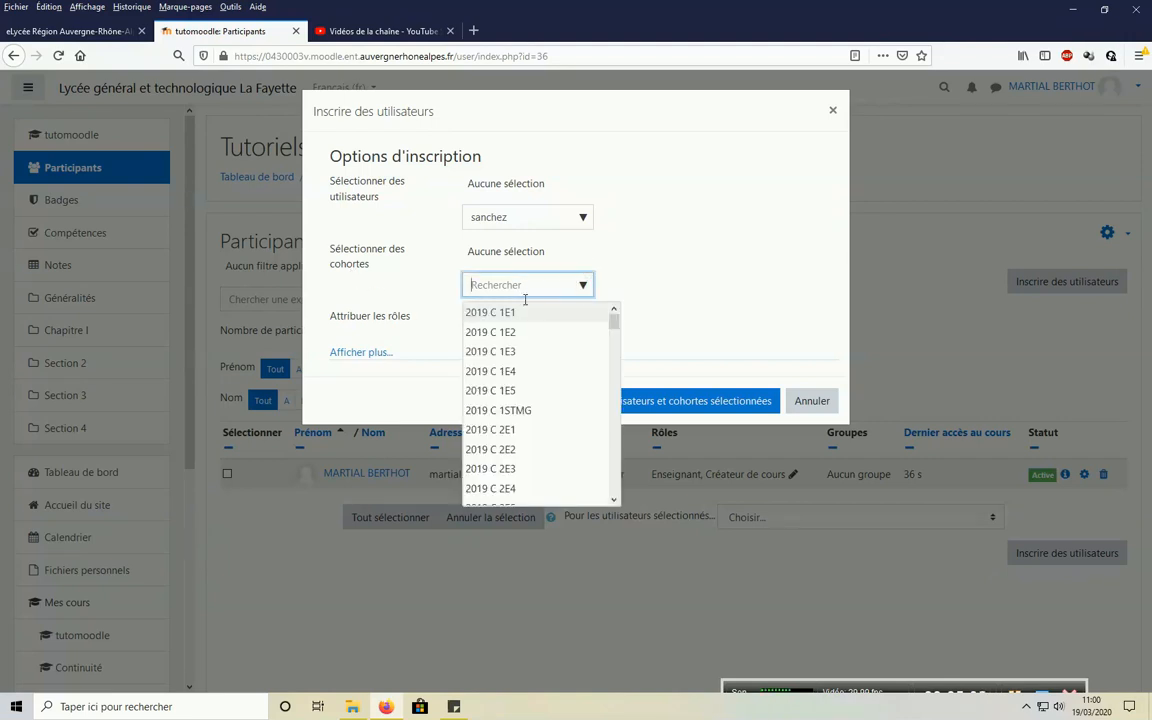
{"action": "scroll", "coordinate": [522, 355], "scroll_direction": "down", "scroll_amount": 5}
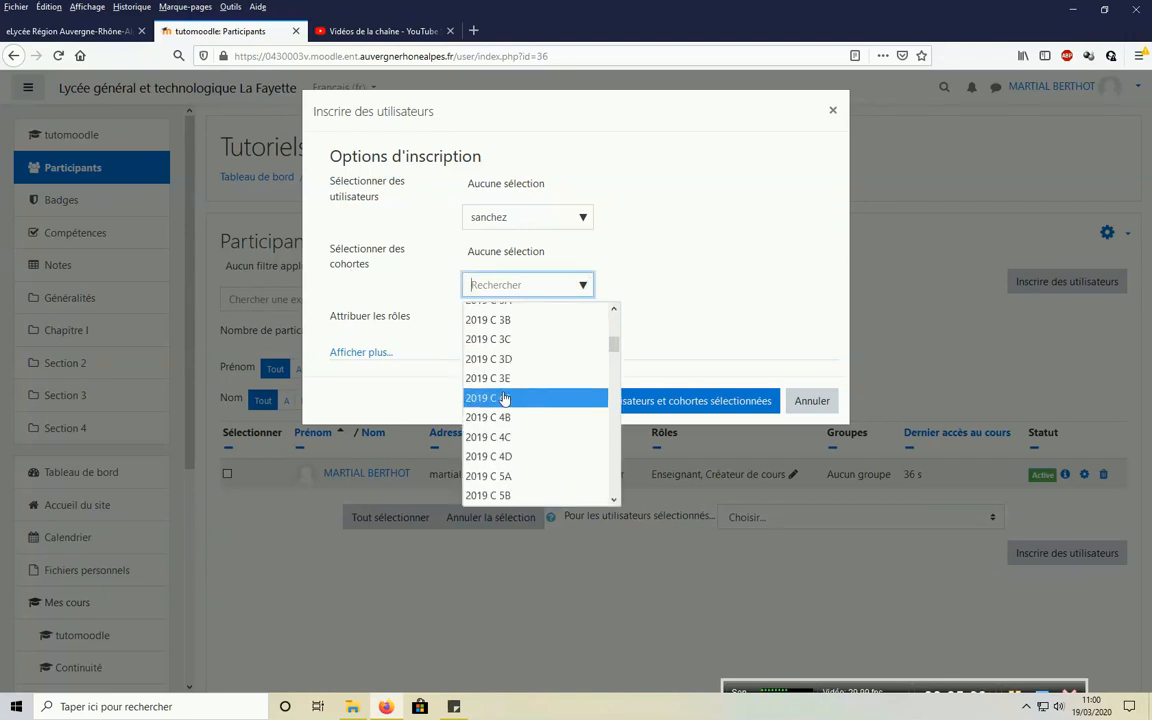
{"action": "scroll", "coordinate": [500, 405], "scroll_direction": "up", "scroll_amount": 3}
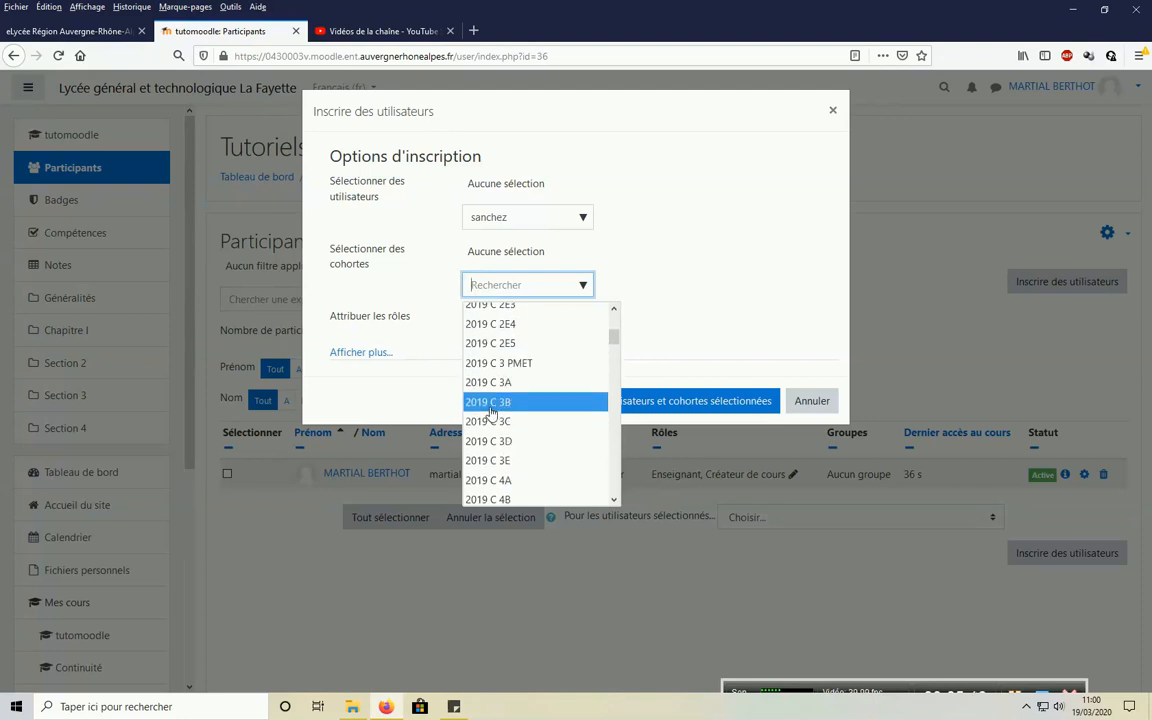
{"action": "left_click", "coordinate": [488, 382]}
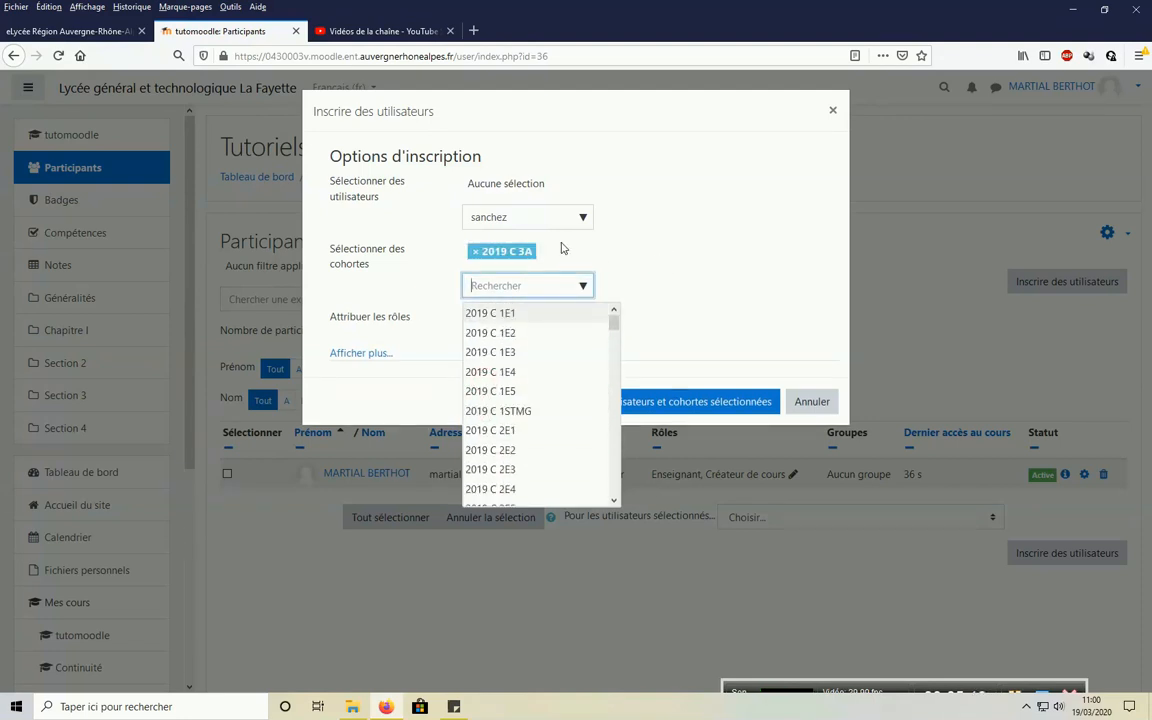
{"action": "left_click", "coordinate": [505, 353]}
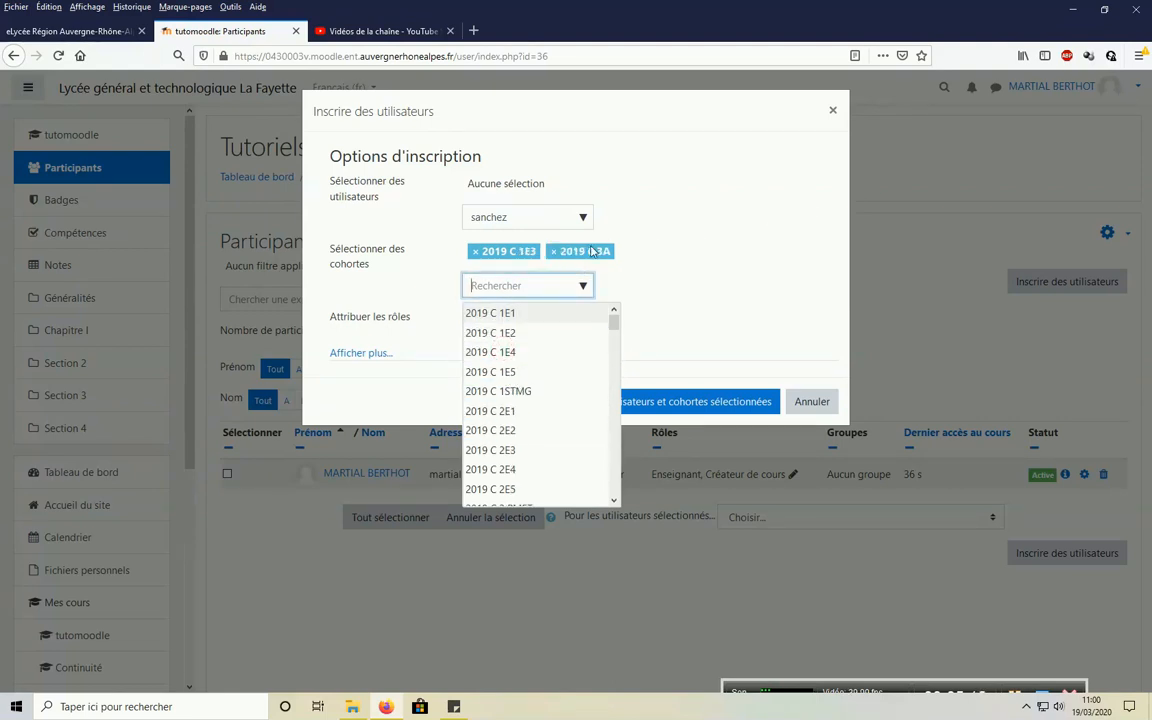
{"action": "left_click", "coordinate": [555, 252]}
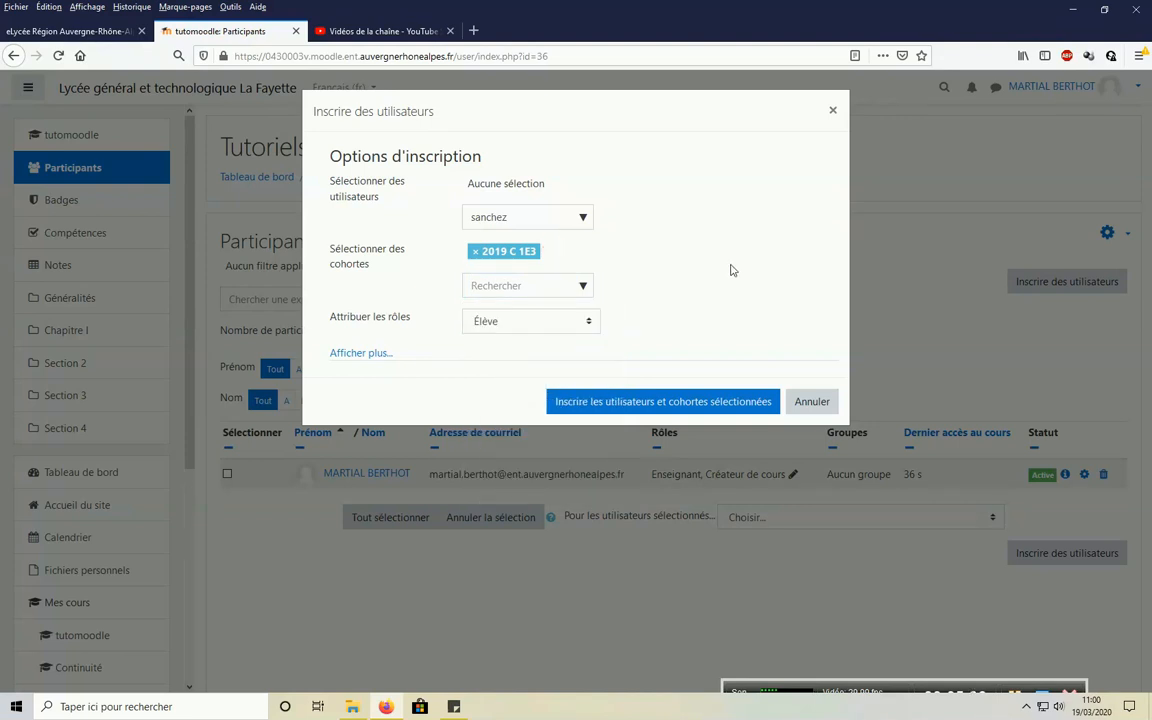
{"action": "left_click", "coordinate": [662, 402]}
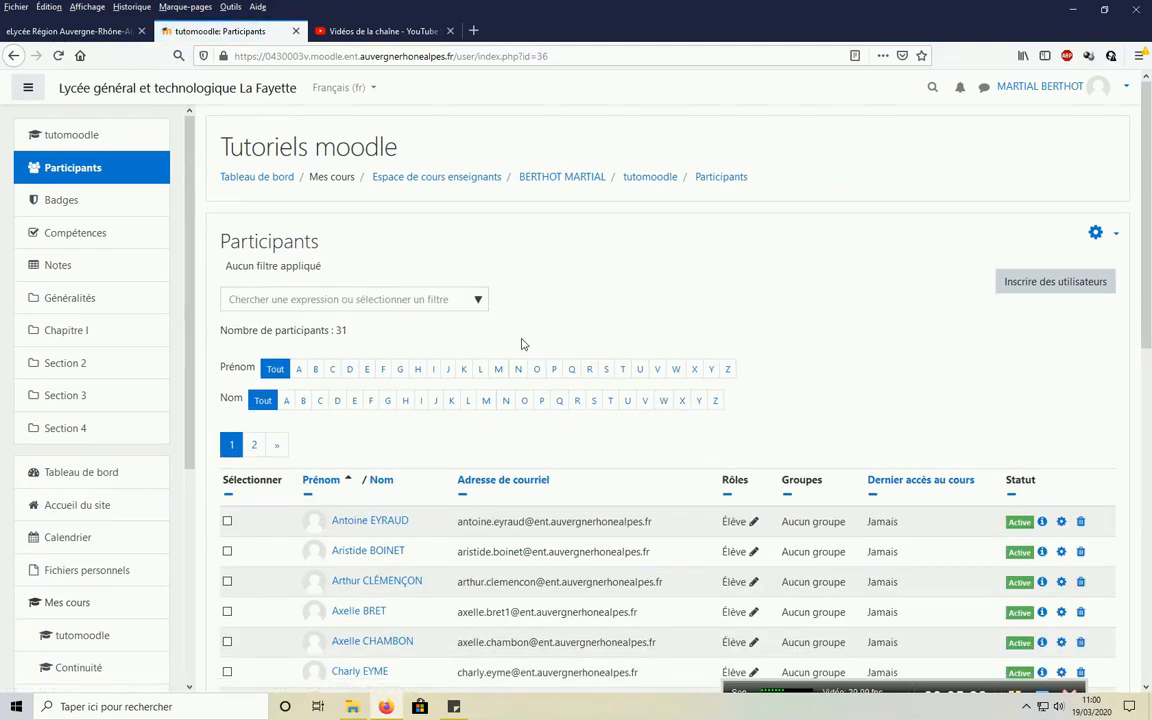
Step: Examine the participants list for the enrolled students, their roles, groups, last access and status
{"action": "scroll", "coordinate": [450, 316], "scroll_direction": "down", "scroll_amount": 3}
{"action": "scroll", "coordinate": [365, 418], "scroll_direction": "down", "scroll_amount": 3}
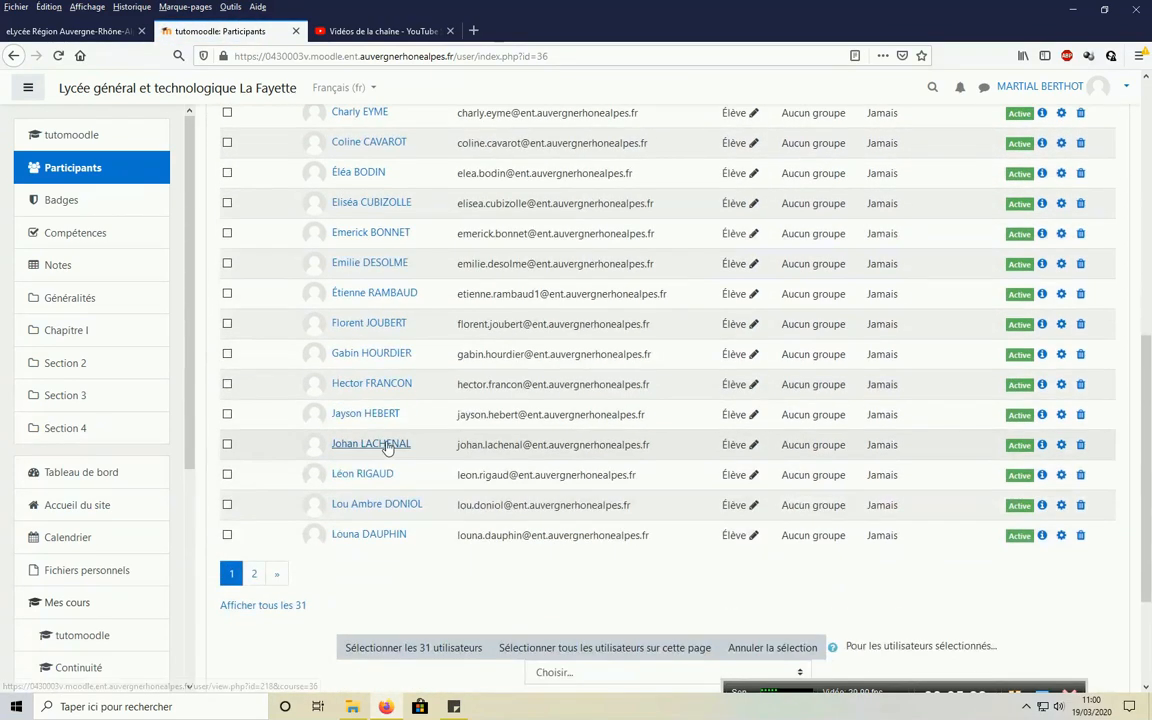
{"action": "scroll", "coordinate": [386, 465], "scroll_direction": "up", "scroll_amount": 1}
{"action": "scroll", "coordinate": [390, 465], "scroll_direction": "up", "scroll_amount": 4}
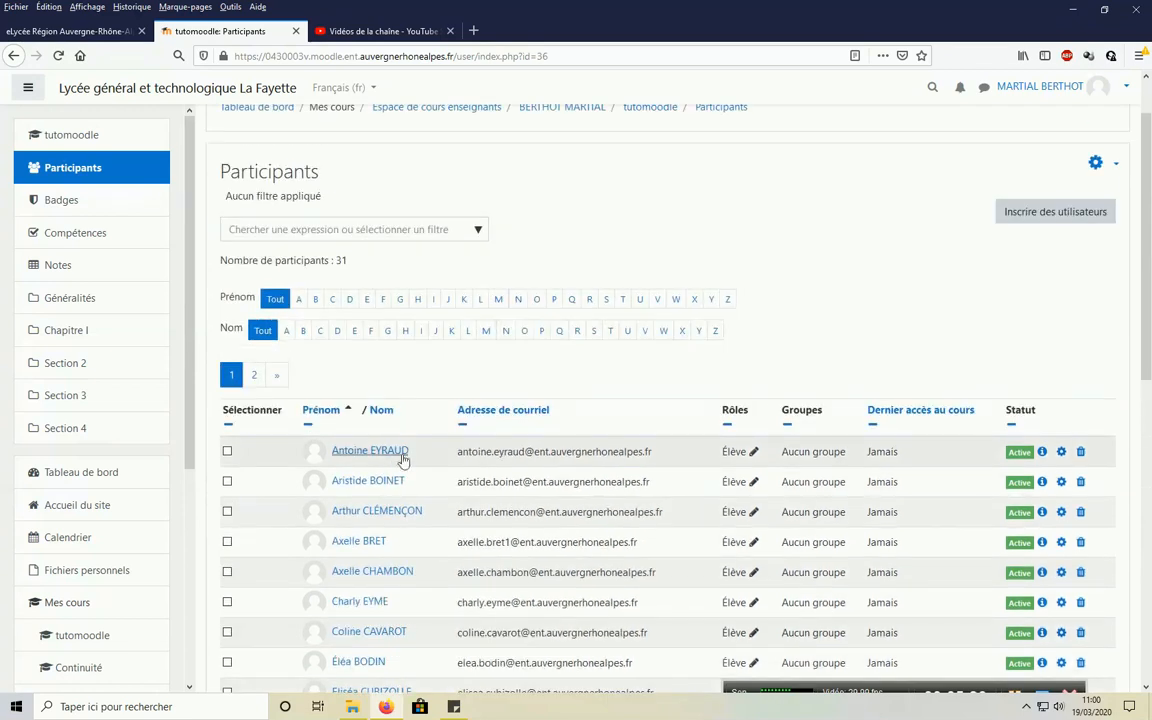
{"action": "scroll", "coordinate": [463, 431], "scroll_direction": "down", "scroll_amount": 6}
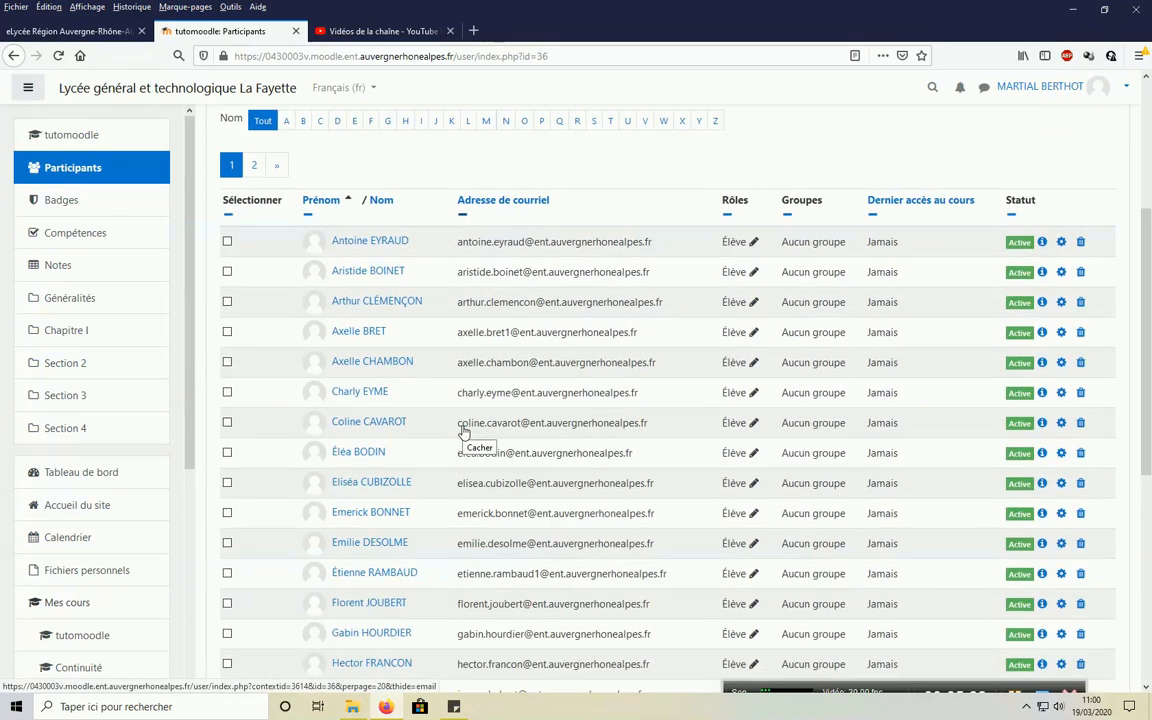
{"action": "scroll", "coordinate": [463, 431], "scroll_direction": "down", "scroll_amount": 1}
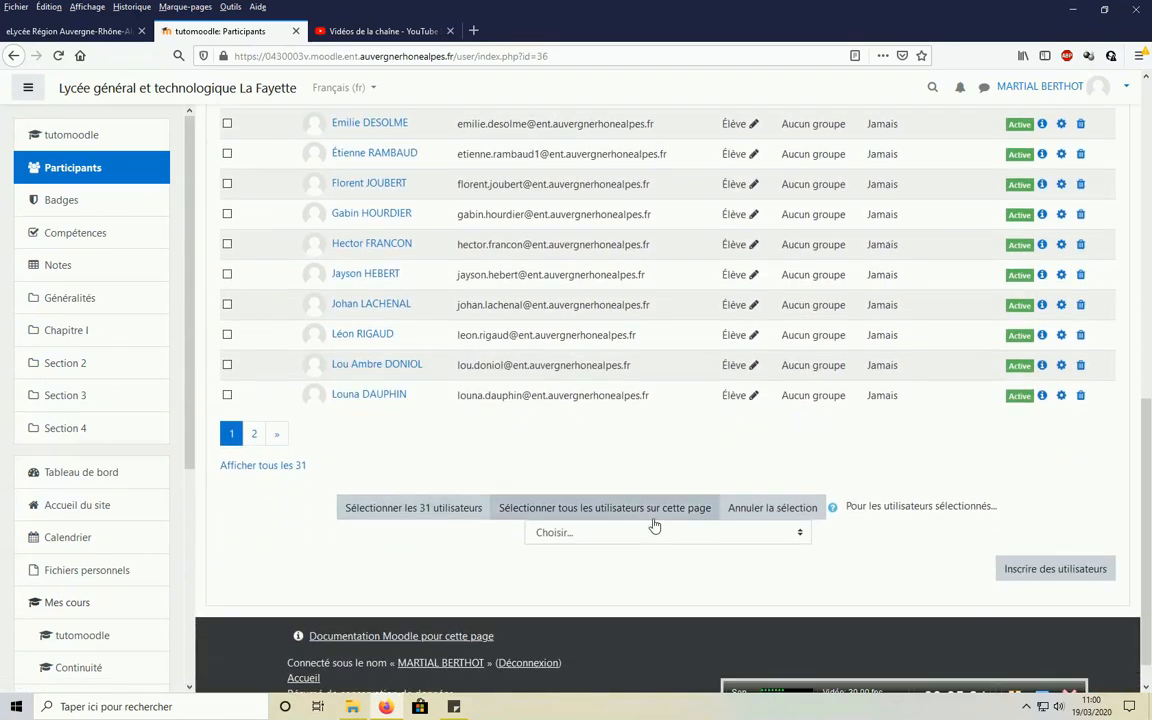
{"action": "scroll", "coordinate": [864, 432], "scroll_direction": "up", "scroll_amount": 5}
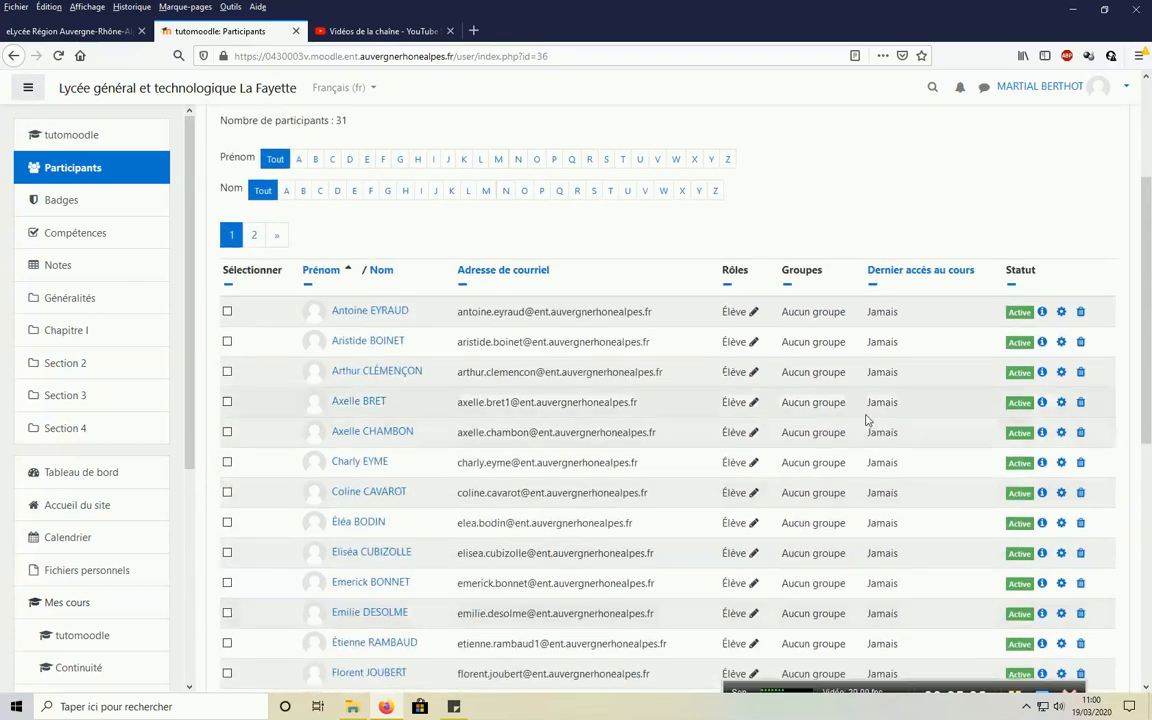
{"action": "scroll", "coordinate": [800, 420], "scroll_direction": "down", "scroll_amount": 6}
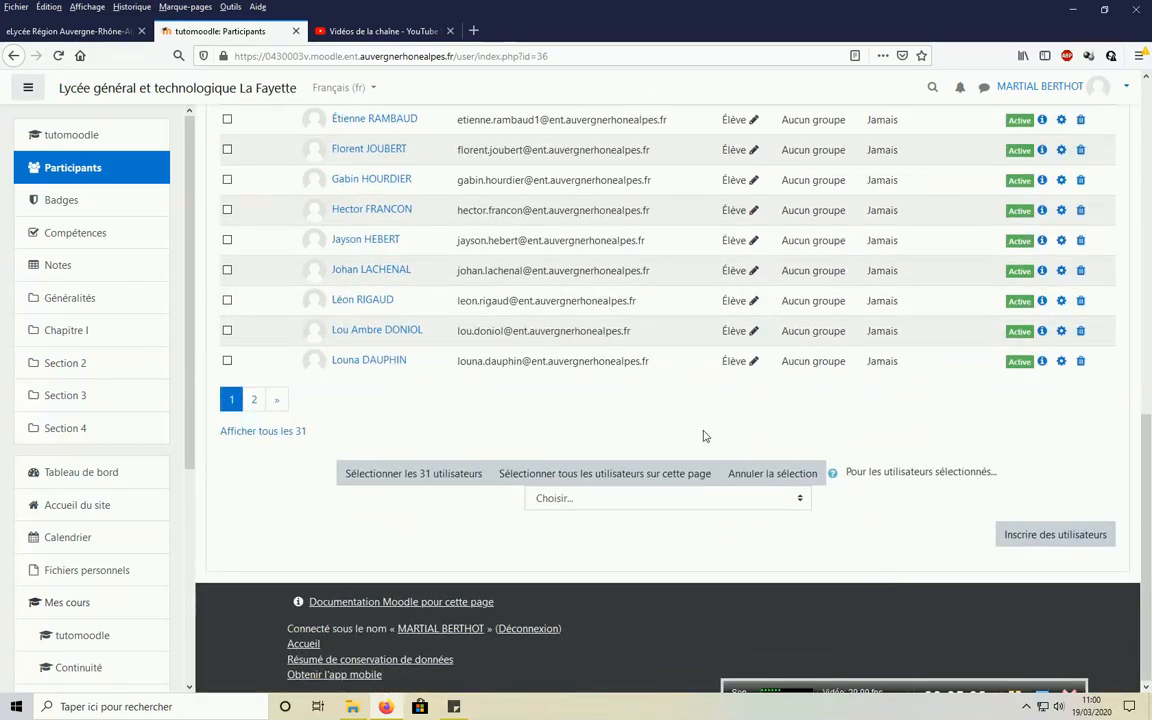
{"action": "scroll", "coordinate": [650, 342], "scroll_direction": "up", "scroll_amount": 7}
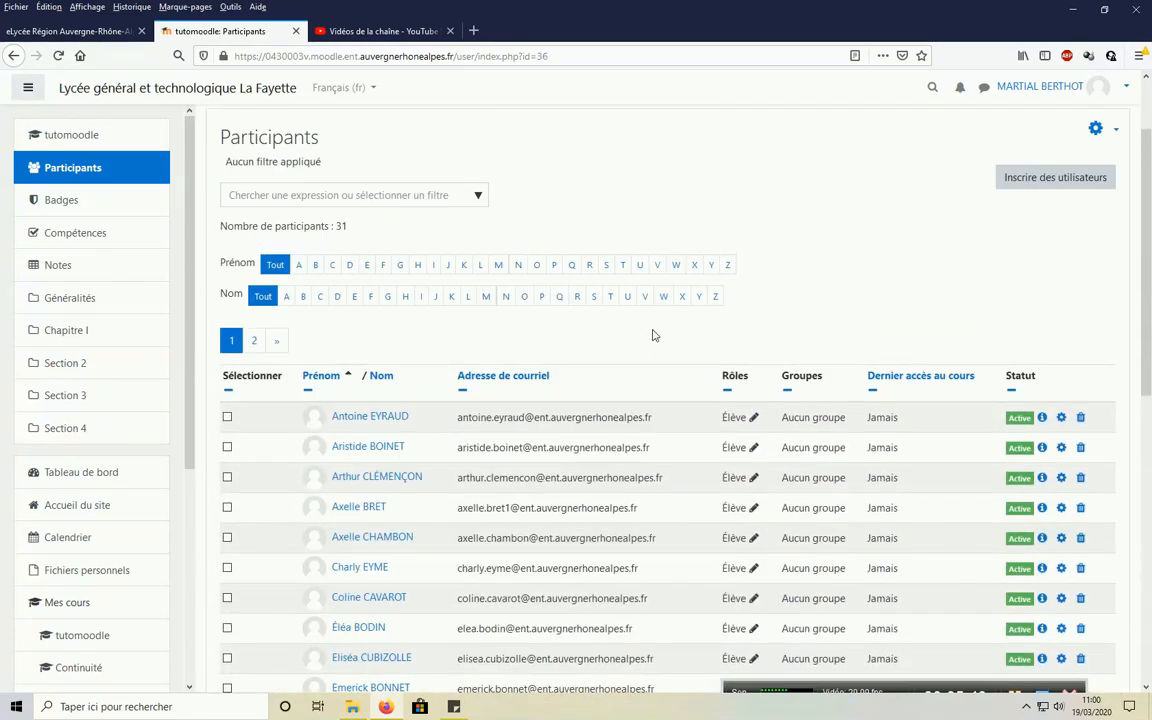
{"action": "scroll", "coordinate": [652, 335], "scroll_direction": "up", "scroll_amount": 1}
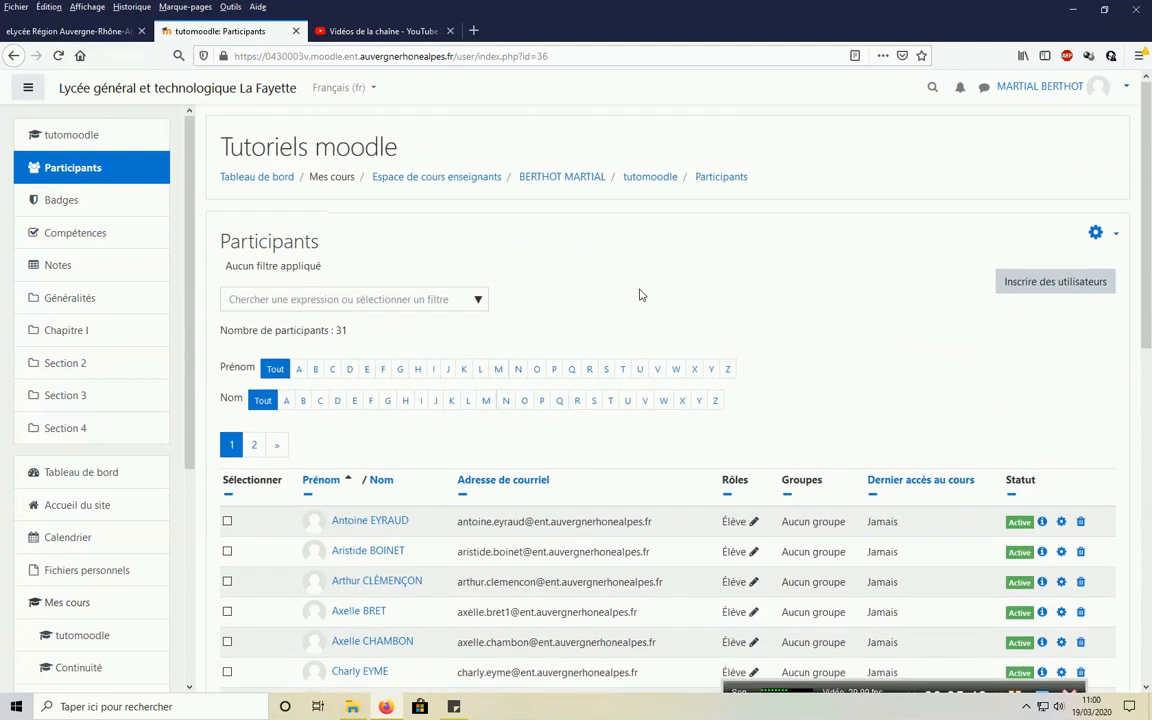
Step: Return to the tutomoodle course page and turn its editing mode off
{"action": "left_click", "coordinate": [638, 180]}
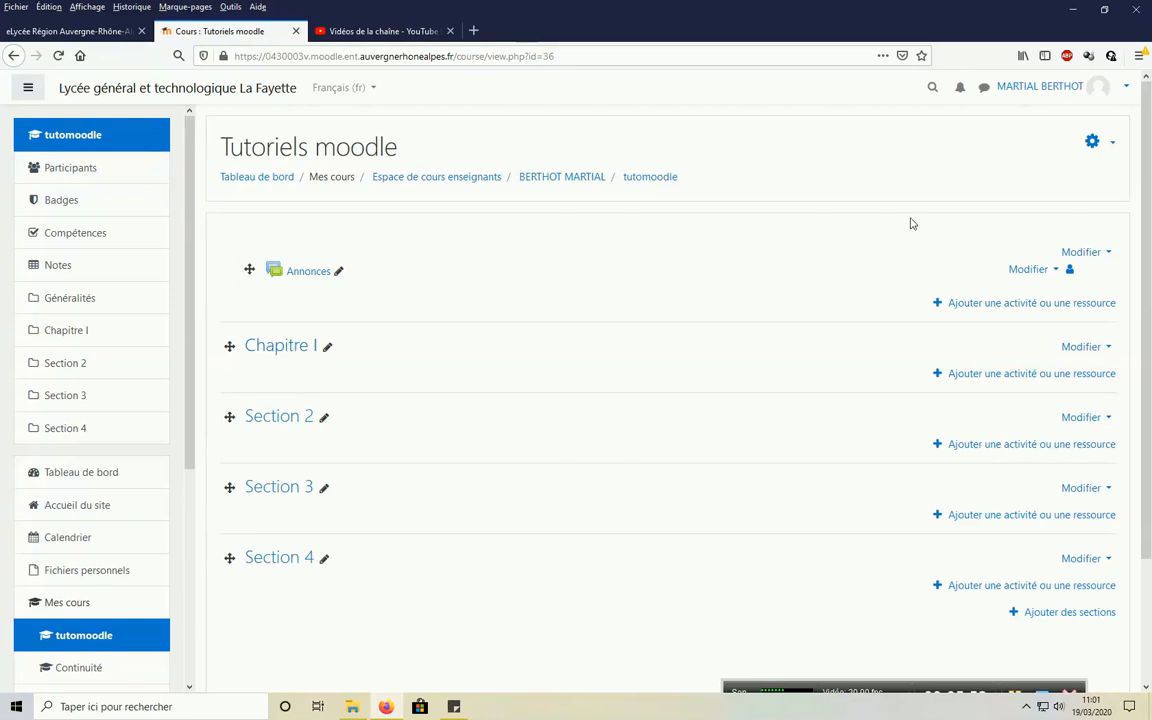
{"action": "left_click", "coordinate": [1108, 143]}
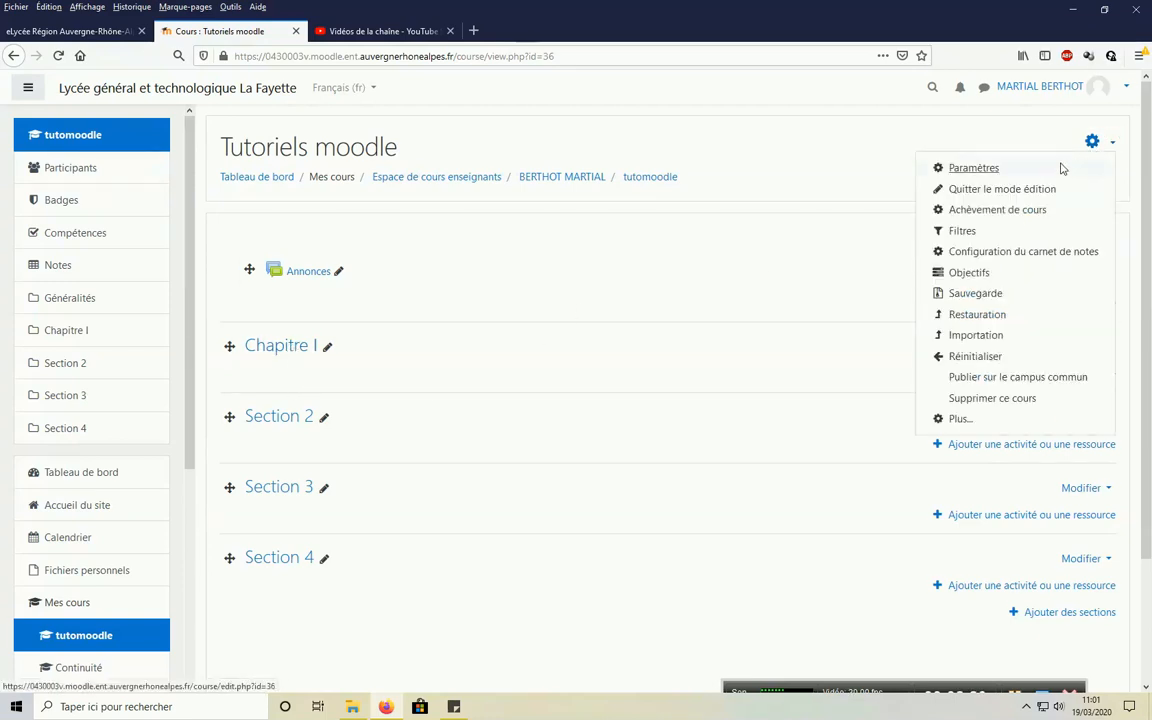
{"action": "left_click", "coordinate": [1010, 190]}
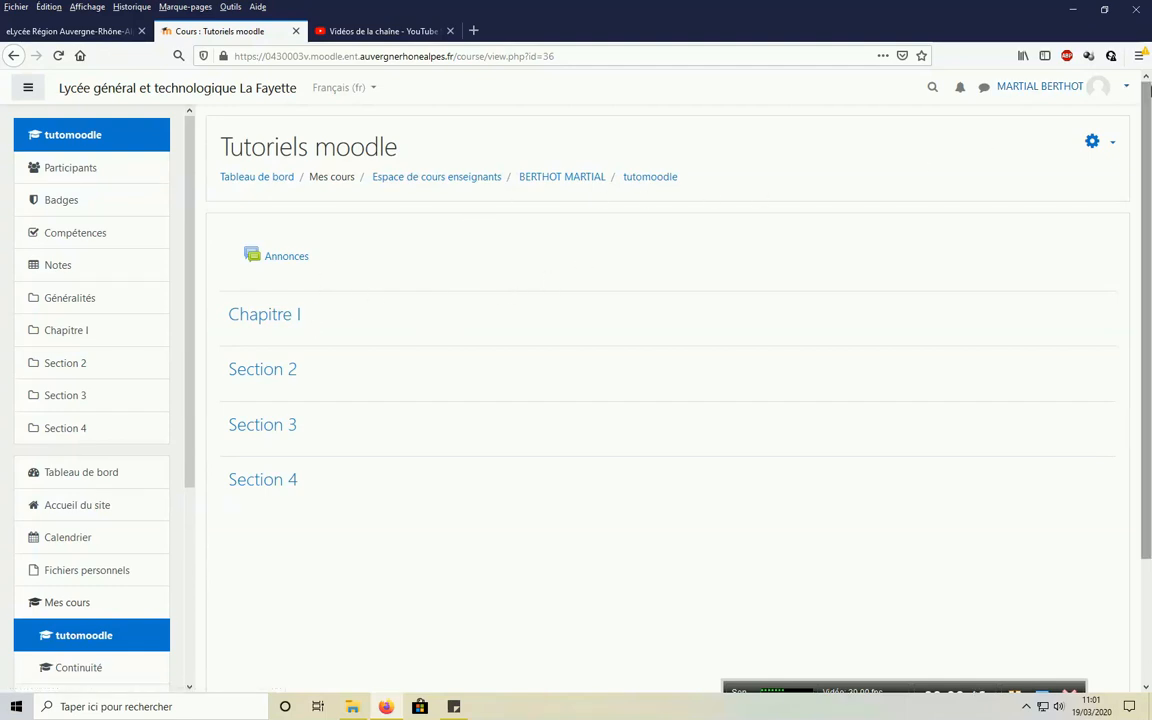
Step: View the course in the Élève role, then return to the normal role
{"action": "left_click", "coordinate": [1127, 90]}
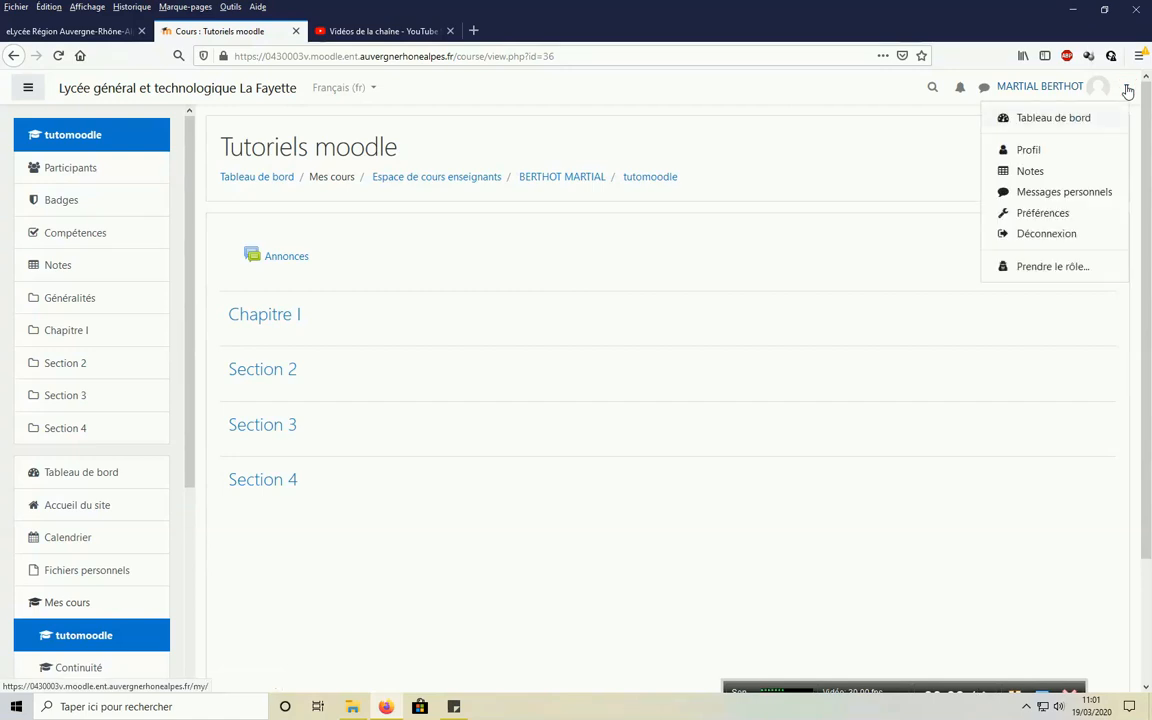
{"action": "left_click", "coordinate": [1040, 266]}
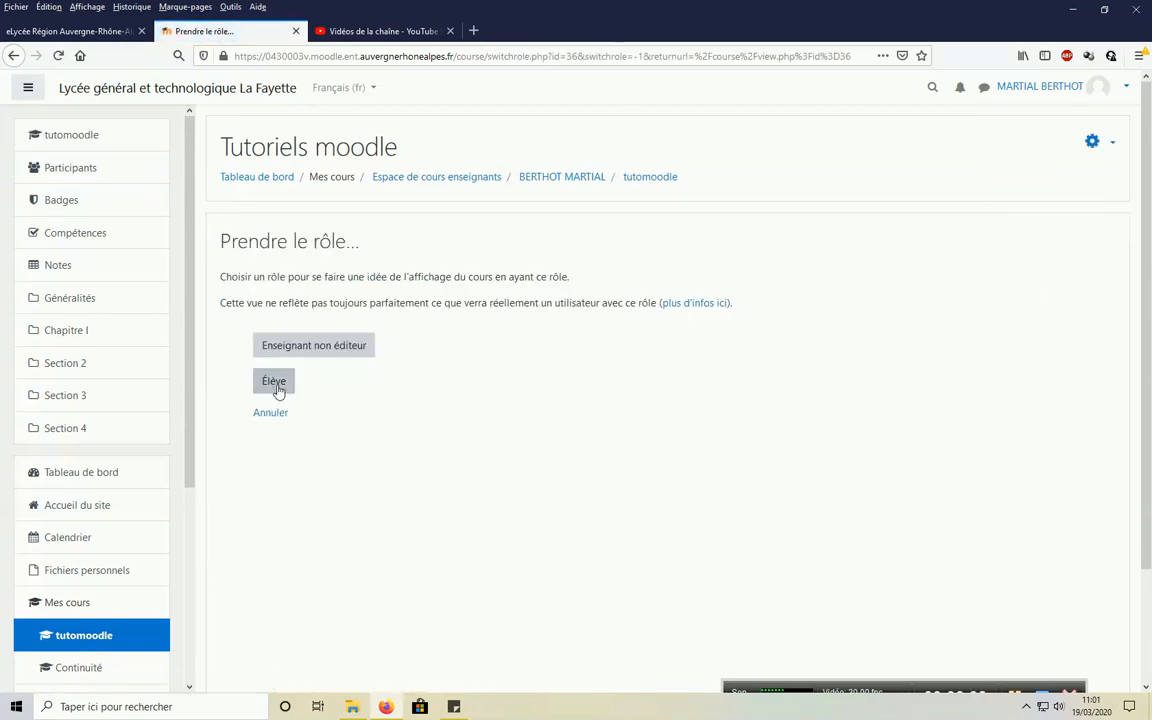
{"action": "left_click", "coordinate": [277, 388]}
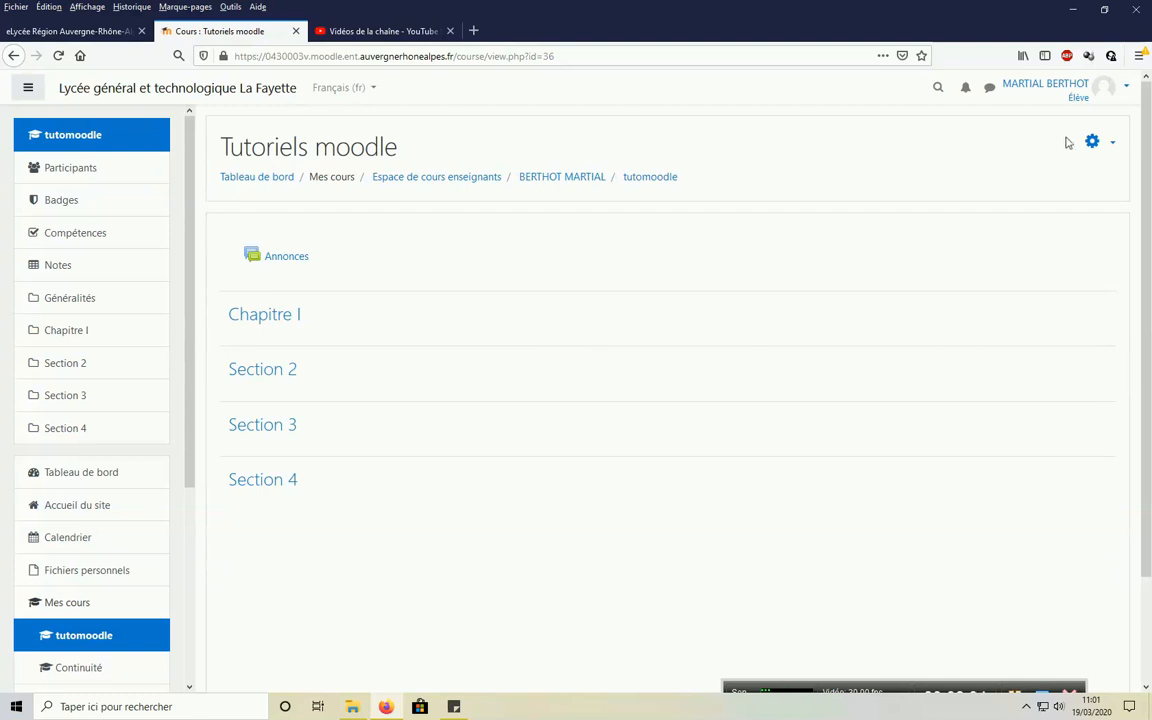
{"action": "left_click", "coordinate": [1124, 89]}
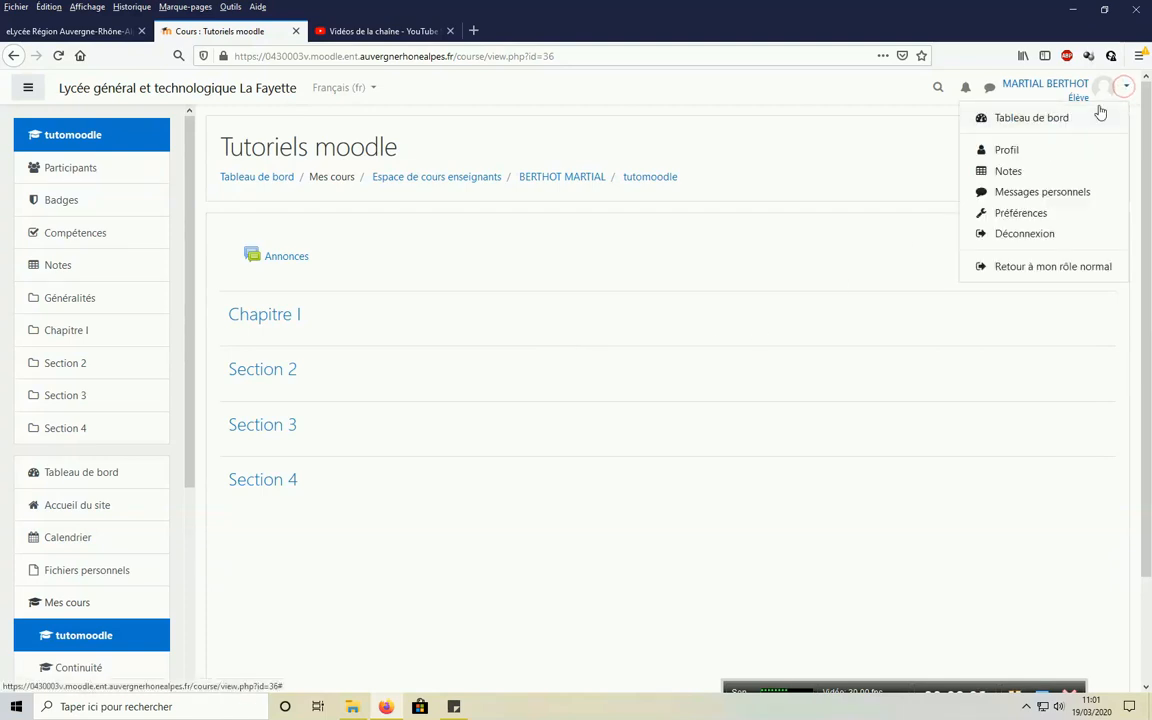
{"action": "left_click", "coordinate": [1029, 271]}
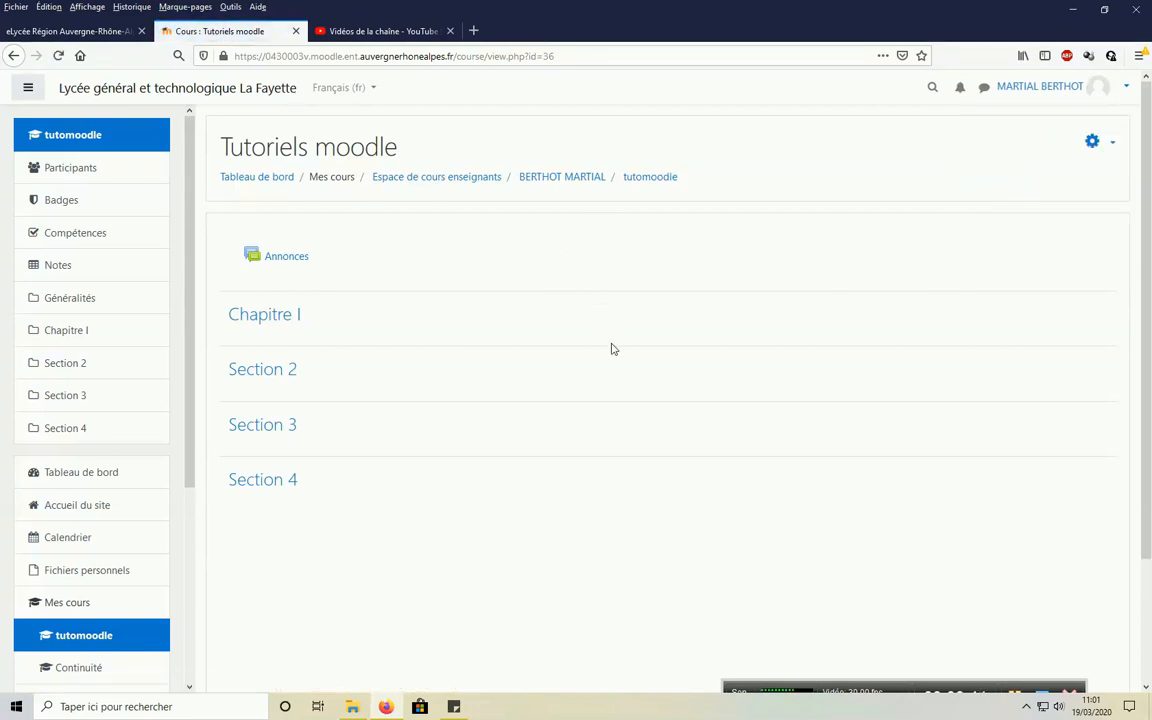
{"action": "mouse_move", "coordinate": [996, 632]}
{"action": "left_click_drag", "start_coordinate": [995, 627], "coordinate": [991, 509]}
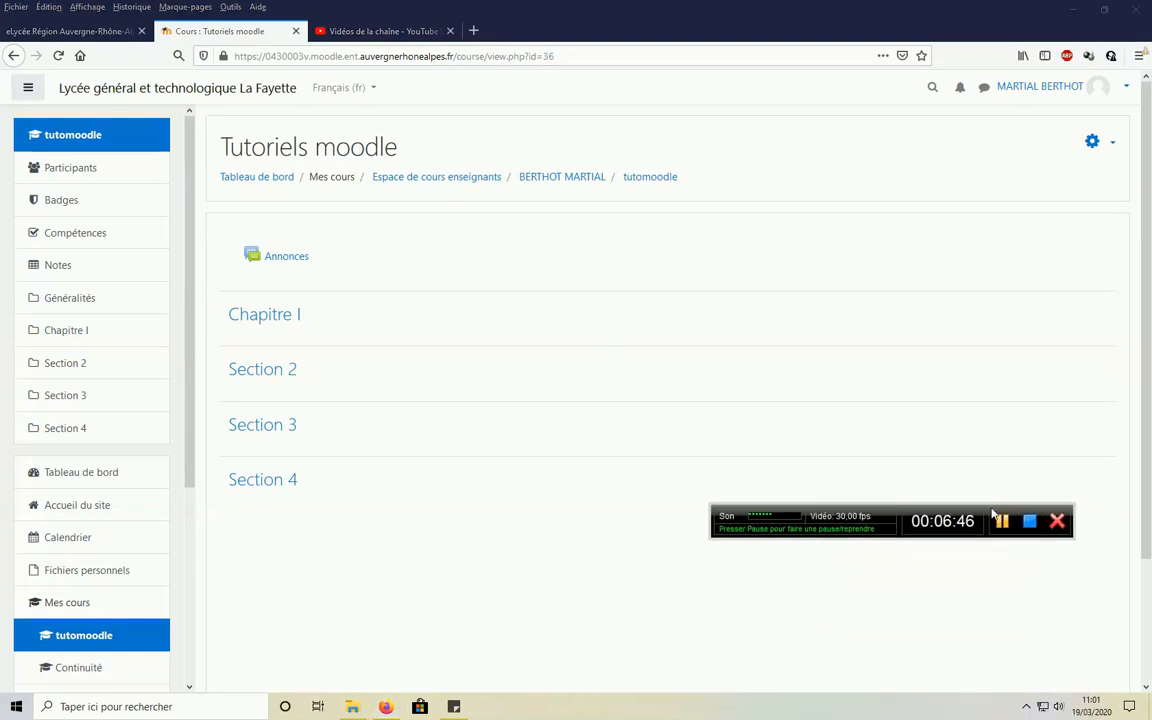